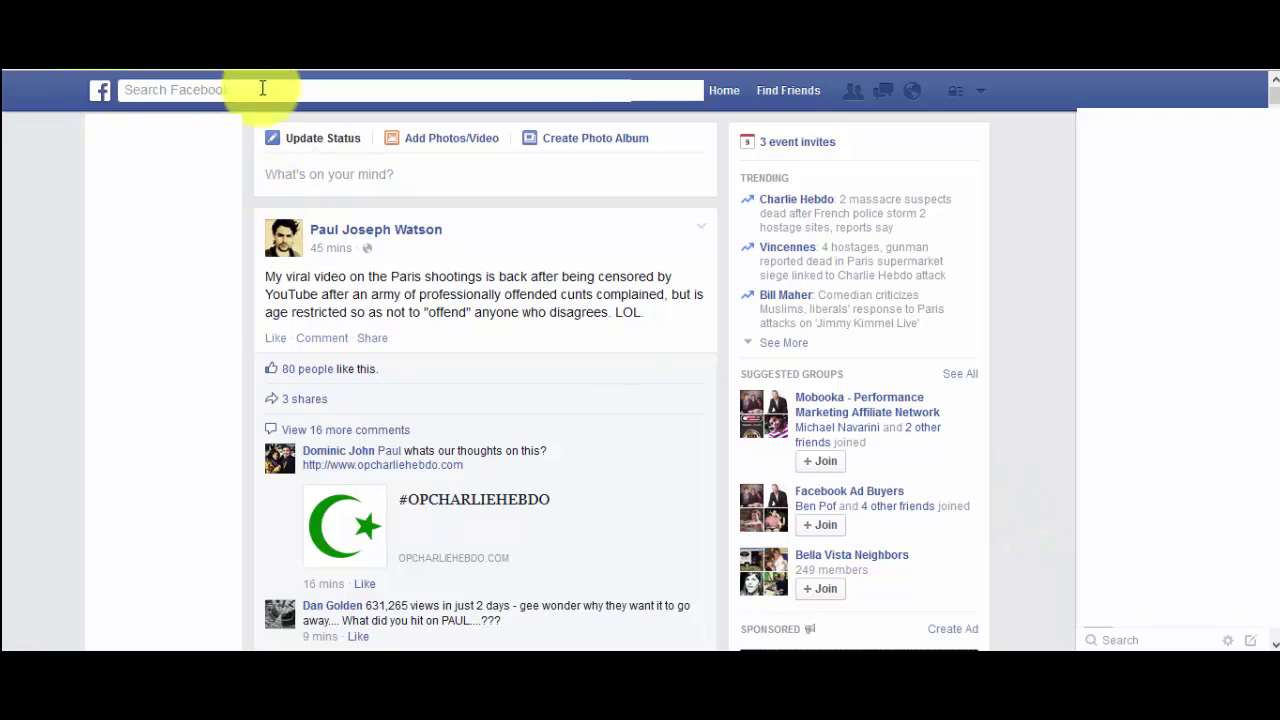
Choose Create Page from the top-bar dropdown to reach the Page category choices.
click(980, 96)
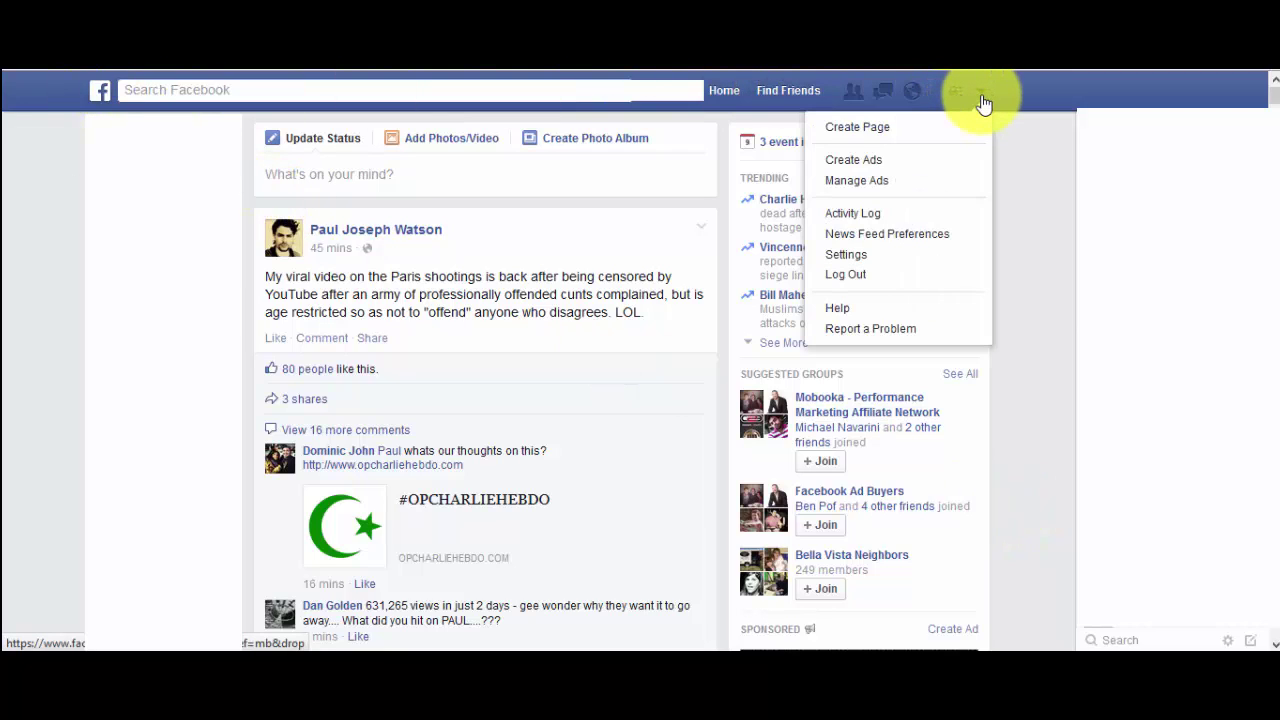
click(858, 128)
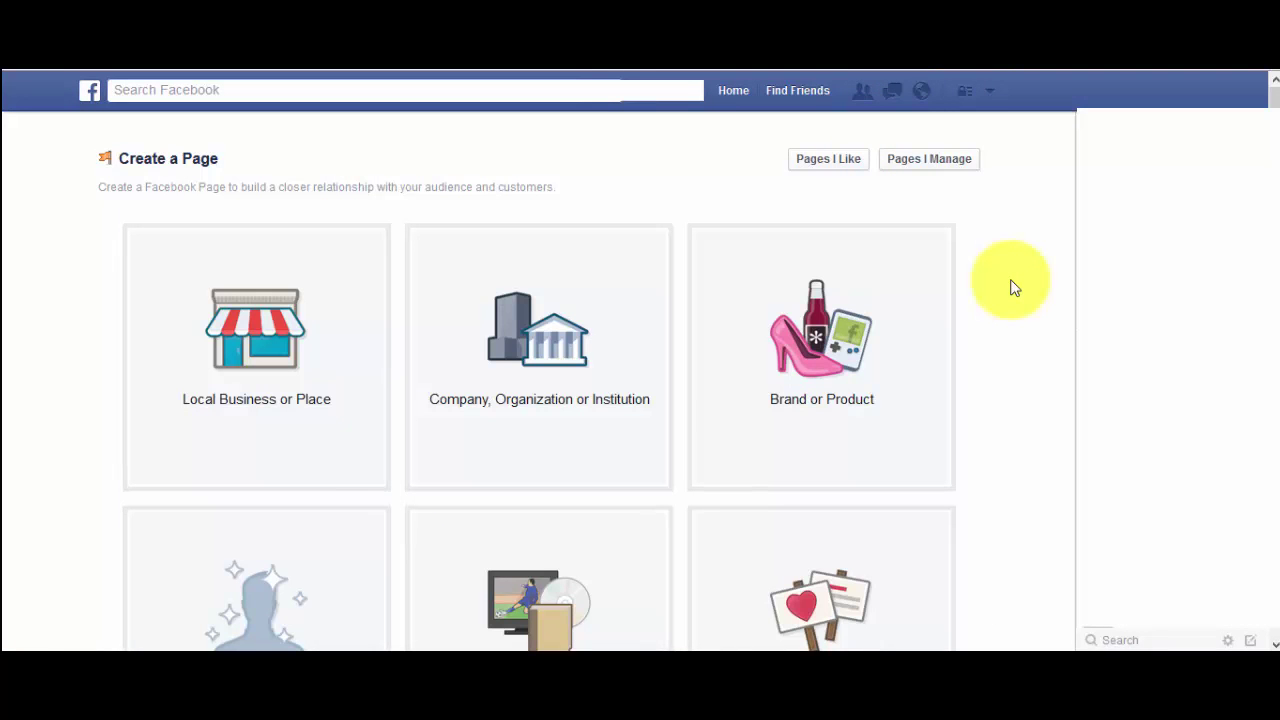
scroll(1020, 337, down, 2)
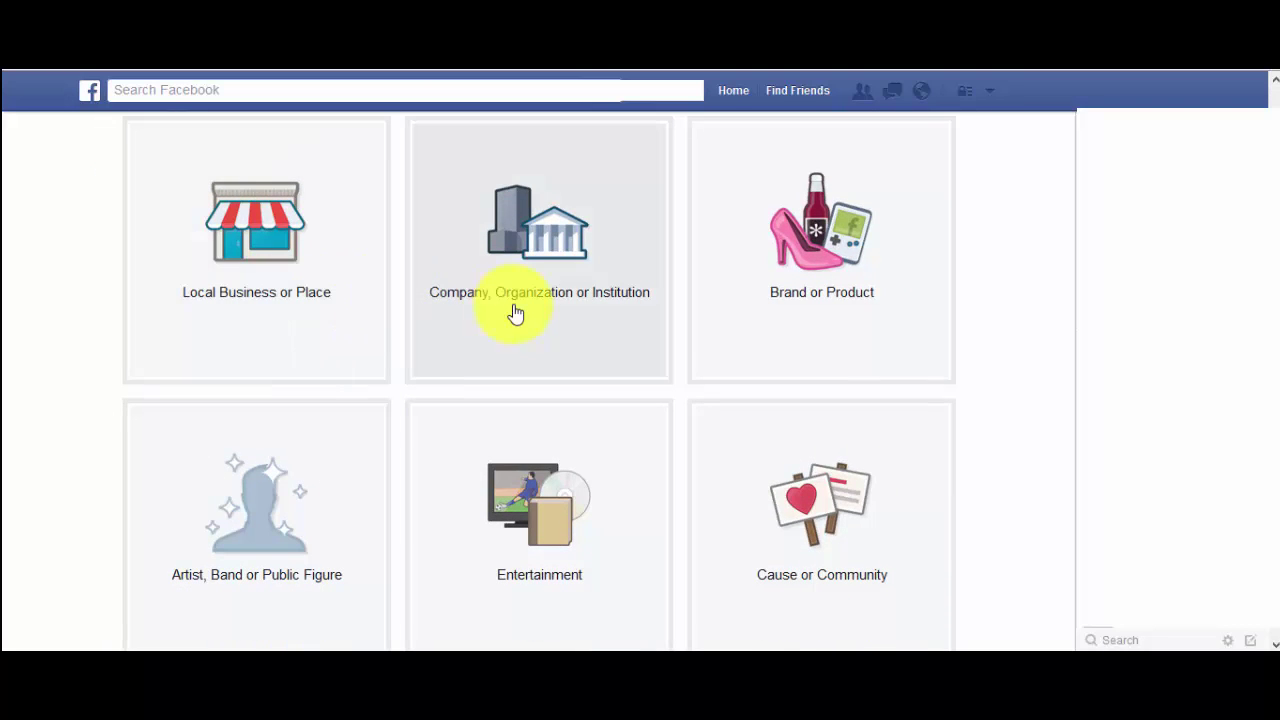
scroll(791, 314, down, 2)
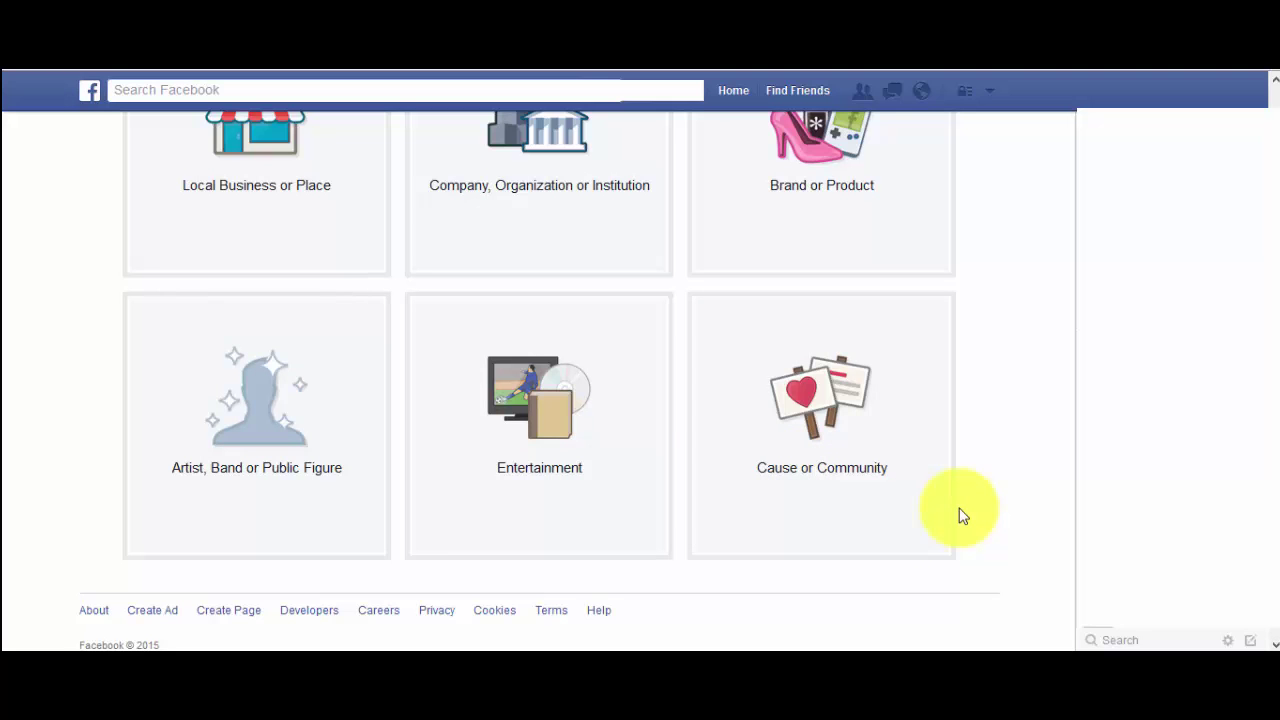
scroll(945, 515, up, 3)
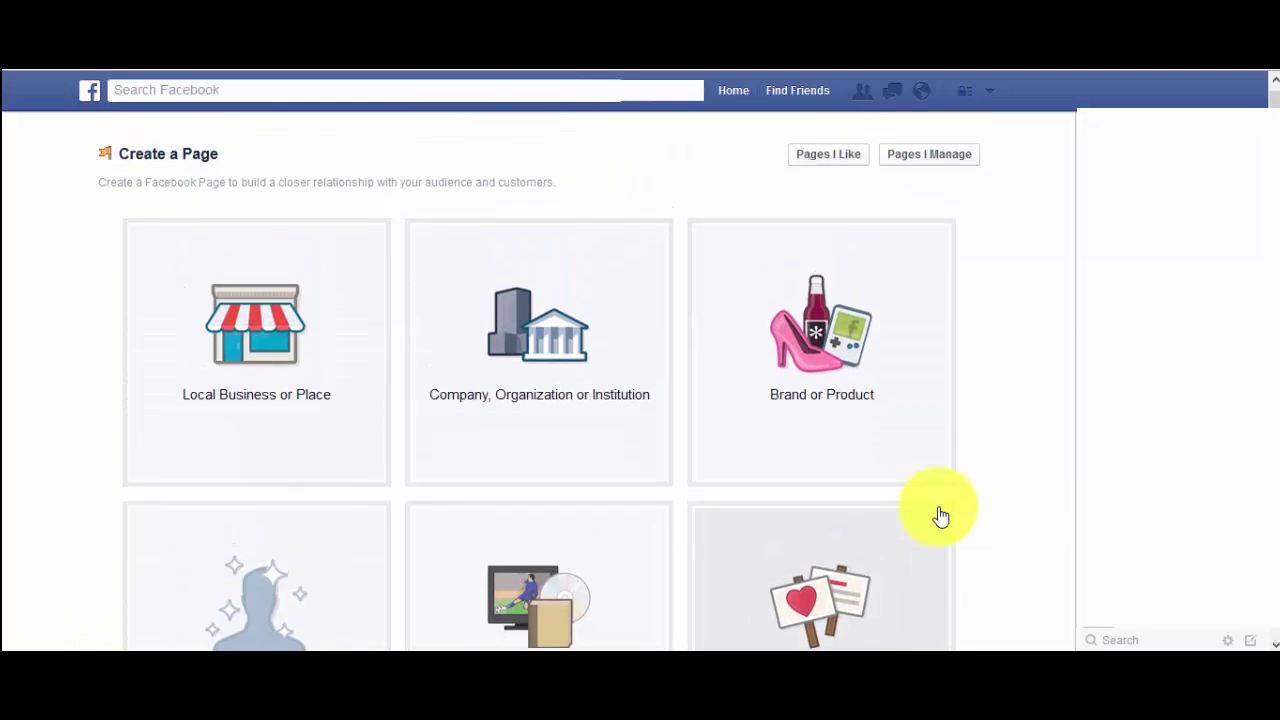
scroll(940, 516, down, 2)
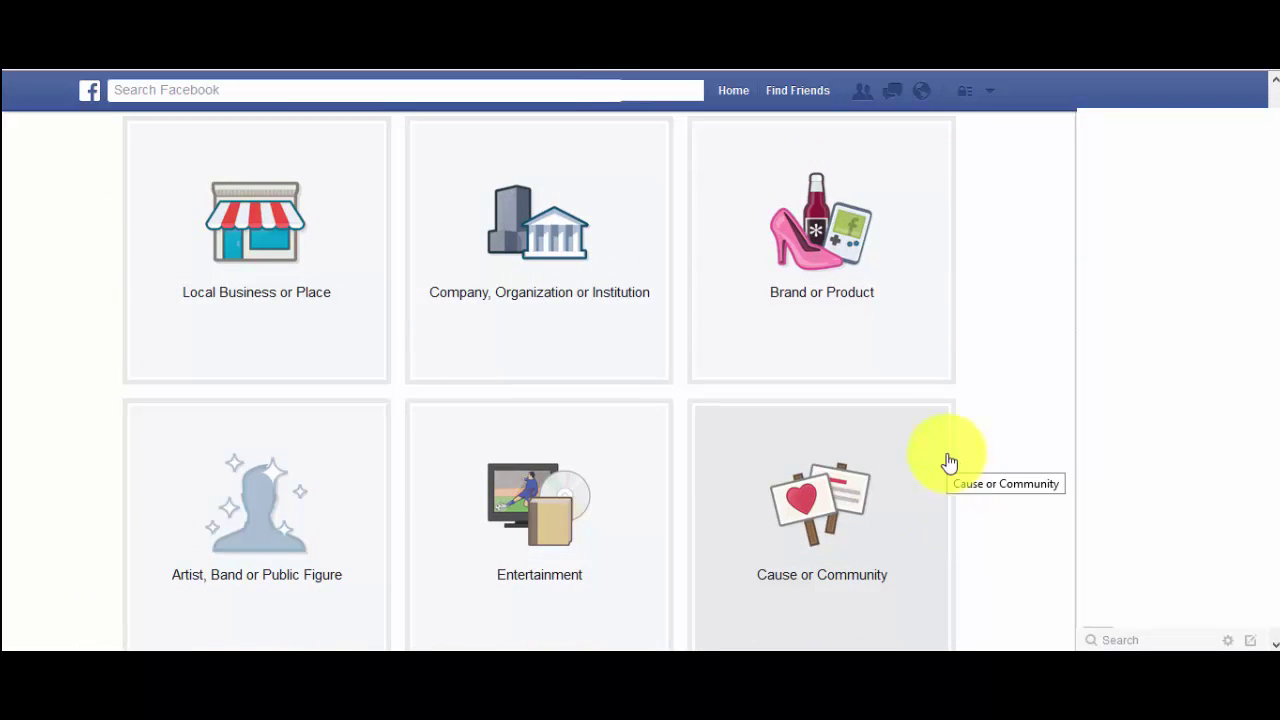
Pick Cause or Community and submit the Page name 'Cee's FaceBook Page'.
click(824, 512)
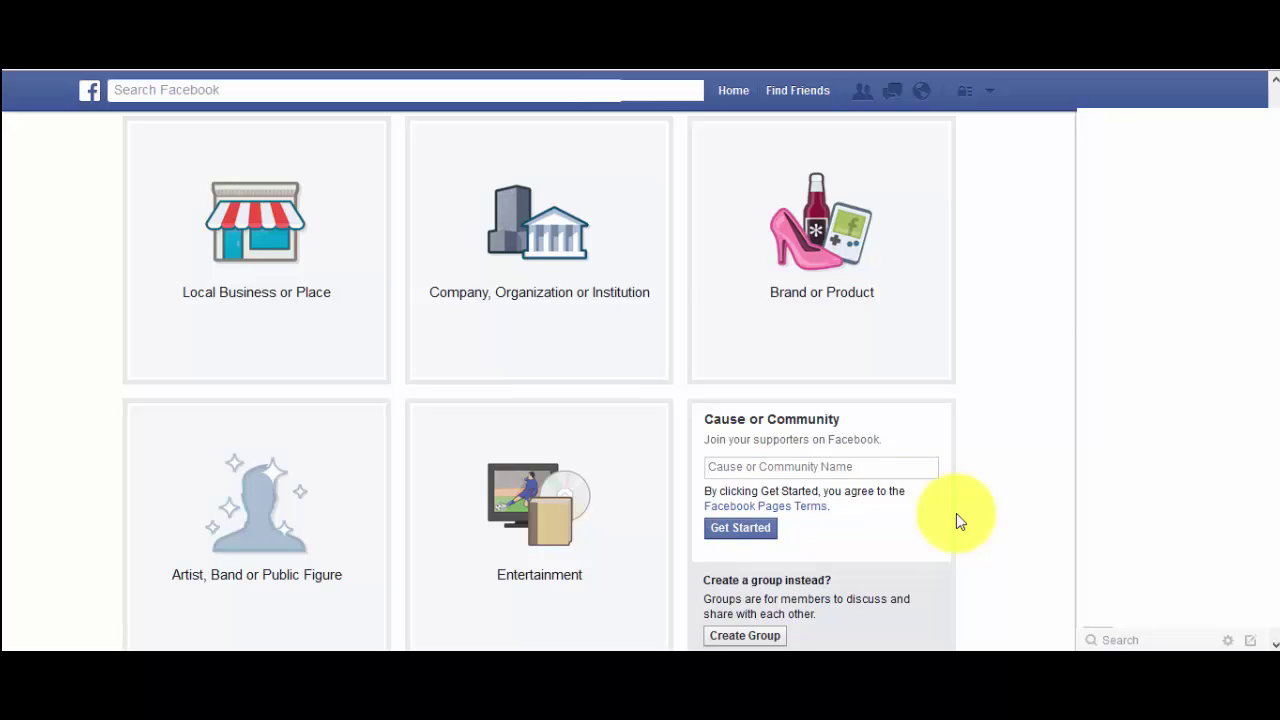
text(Cee)
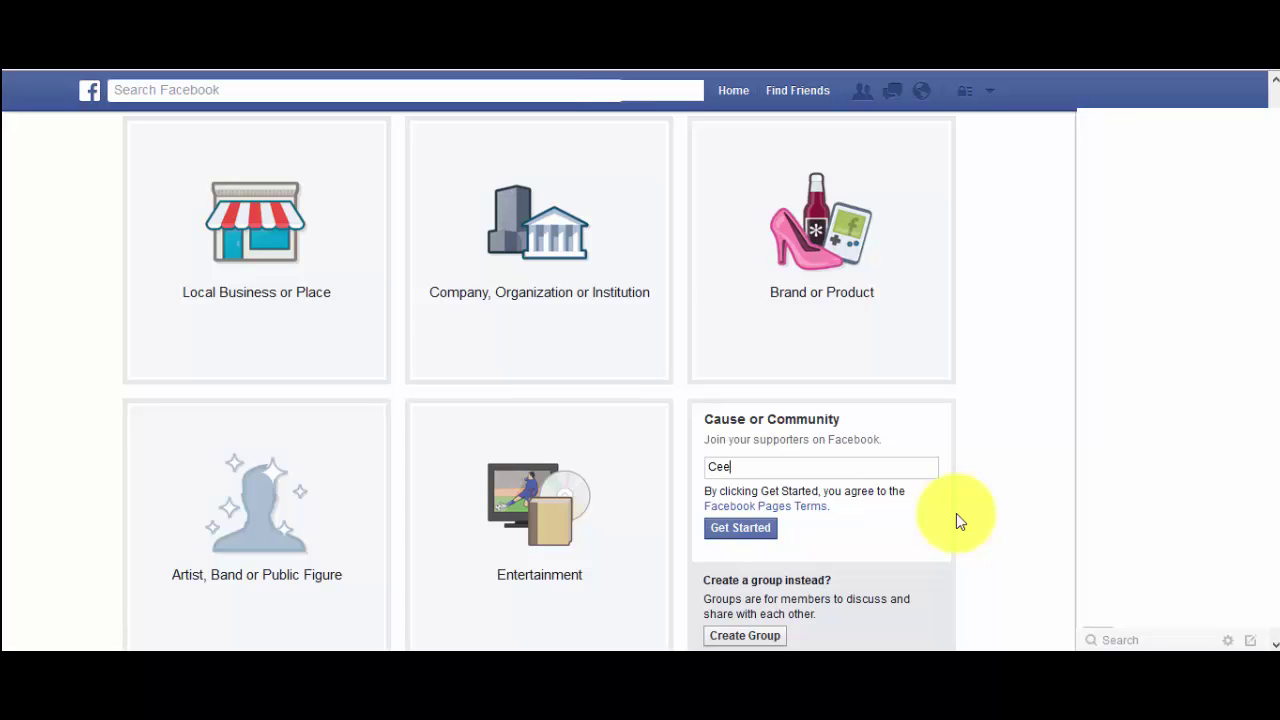
text('s FaceBoo k Page)
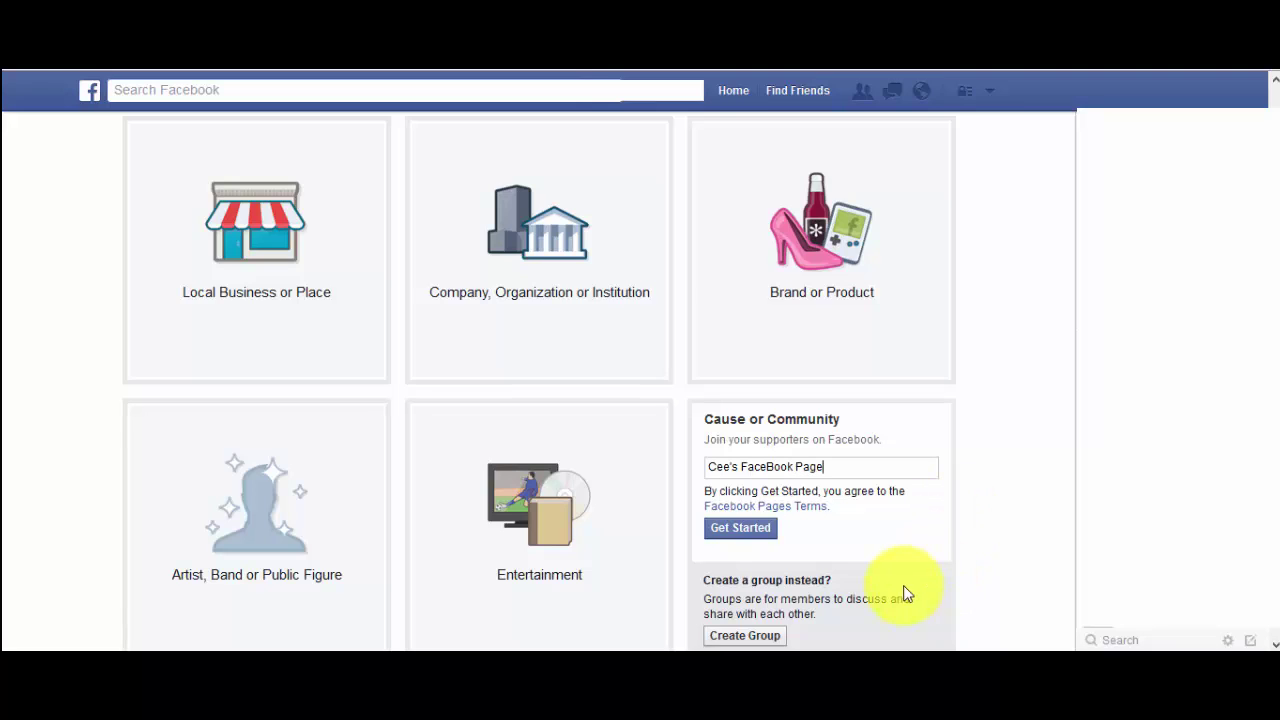
click(752, 538)
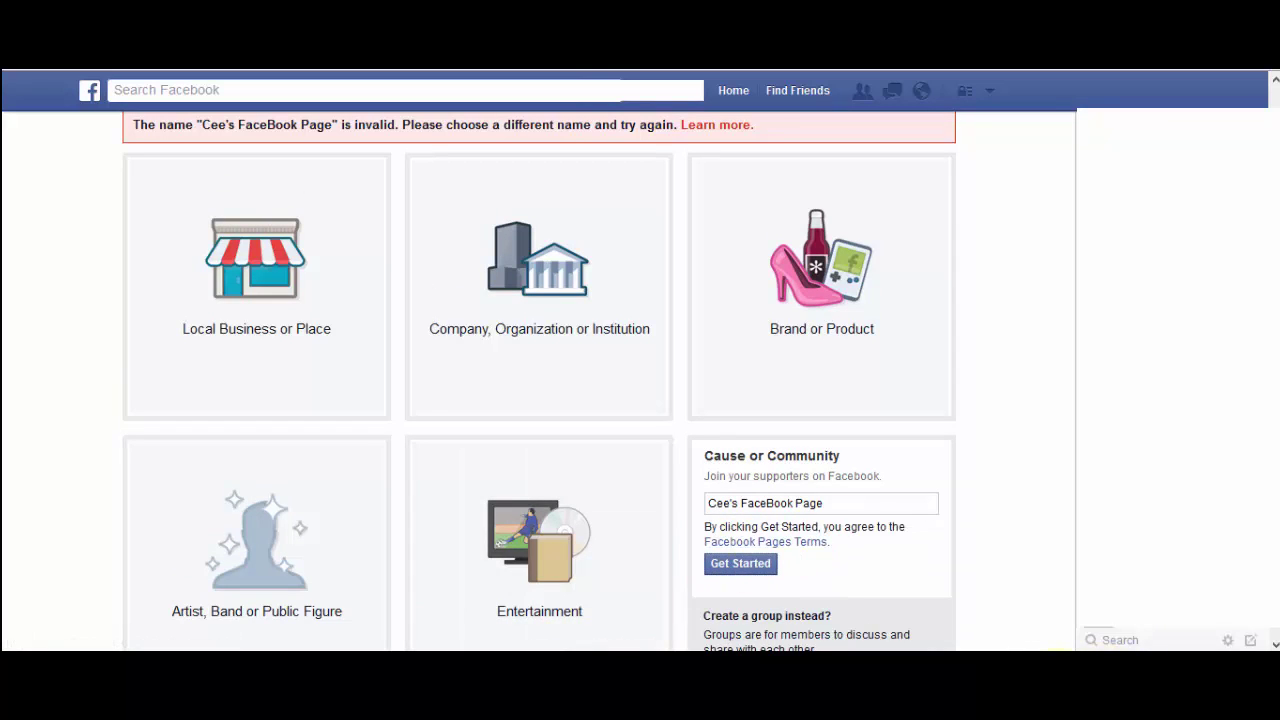
Shorten the rejected name to 'Cee's FB Page' and resubmit it.
double_click(755, 504)
text(FB)
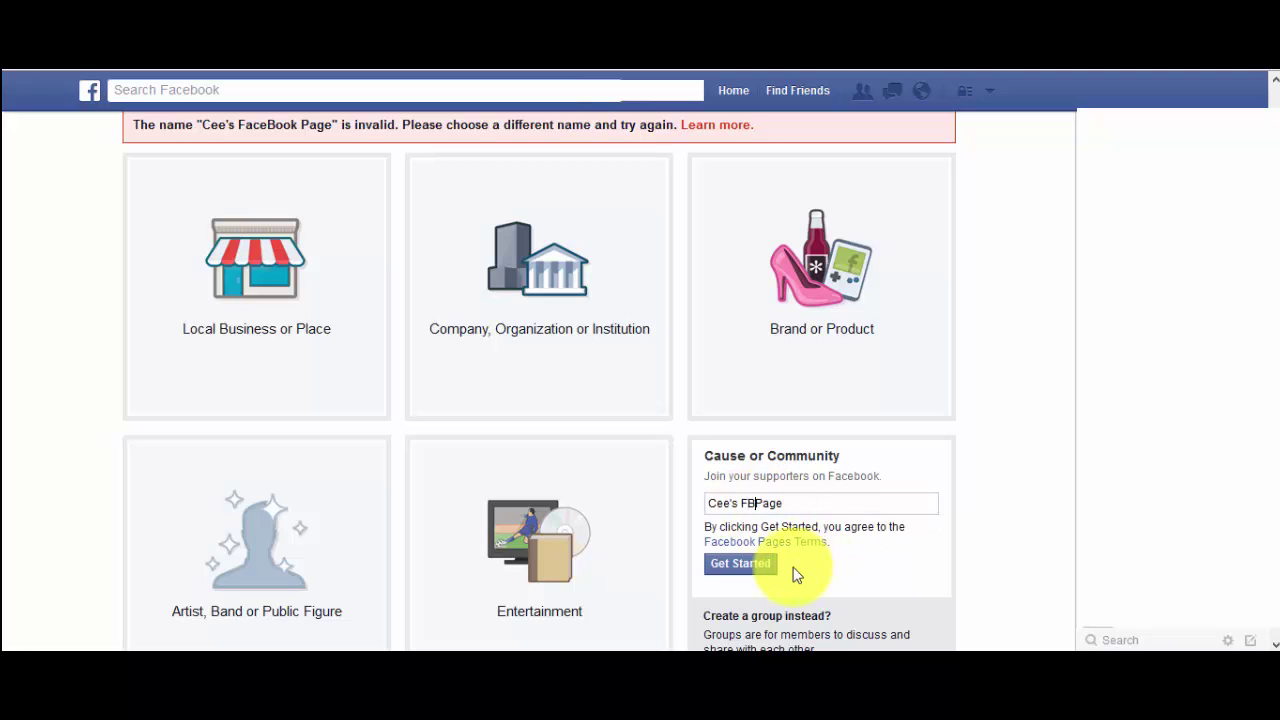
click(749, 575)
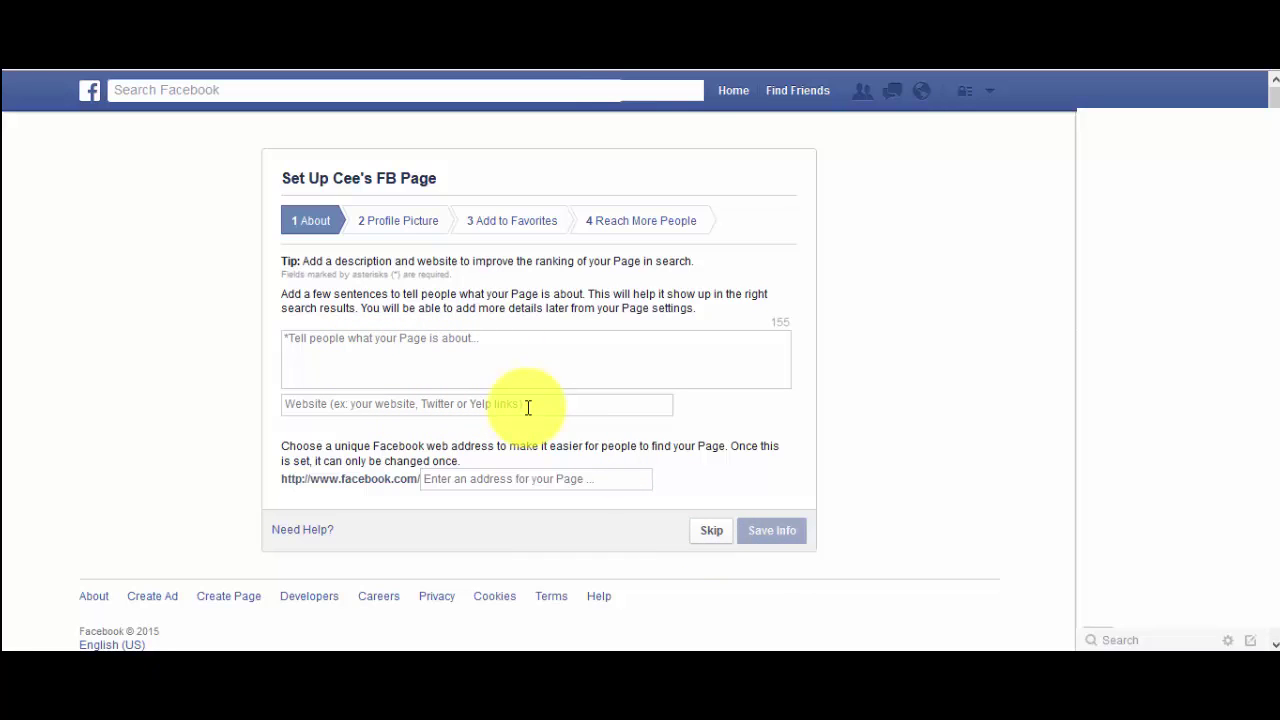
Enter Cees-FB-Page as the unique web address, retyping the mistyped start and adding hyphens.
click(447, 477)
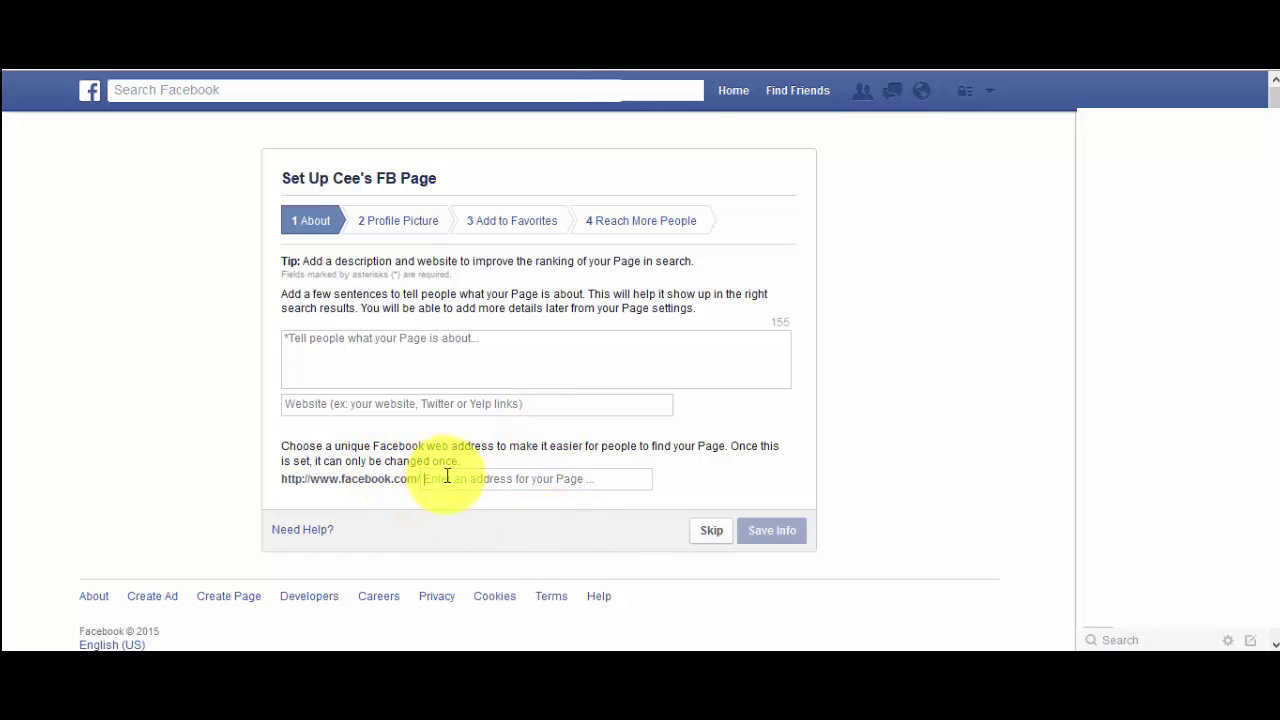
text(cE)
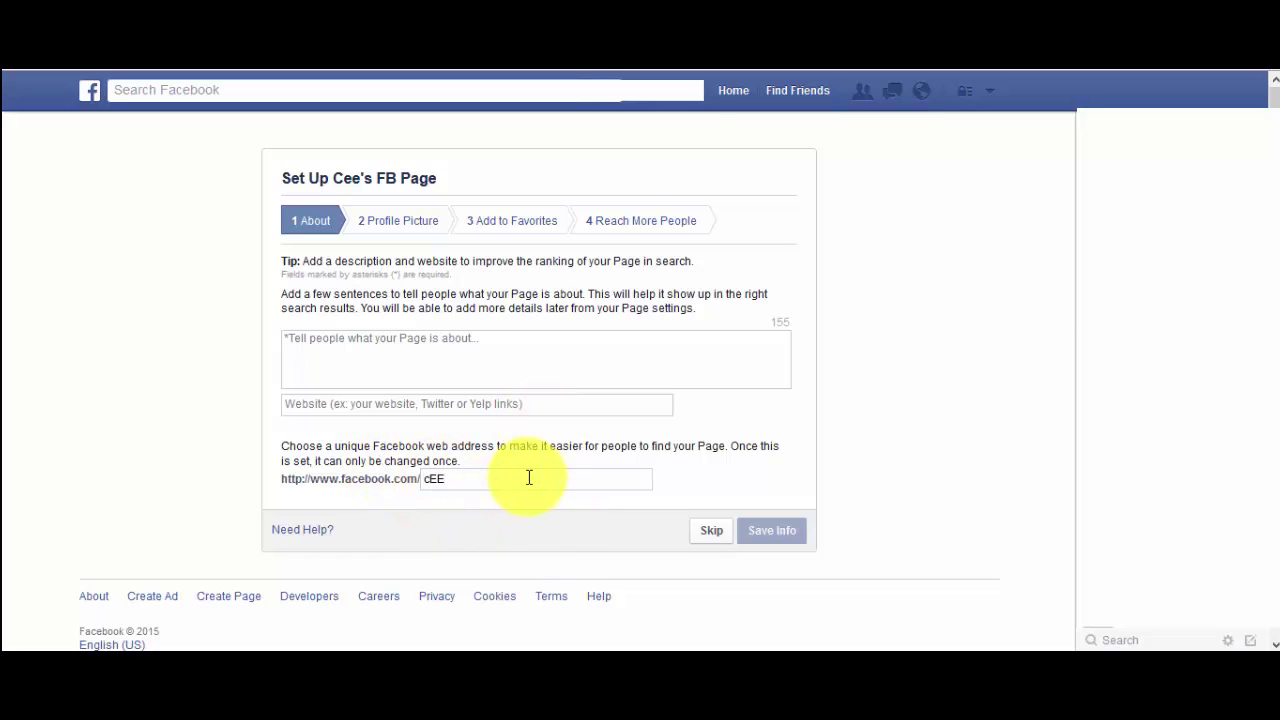
text(E)
key(ctrl+a)
text(CeesFBPage)
click(451, 478)
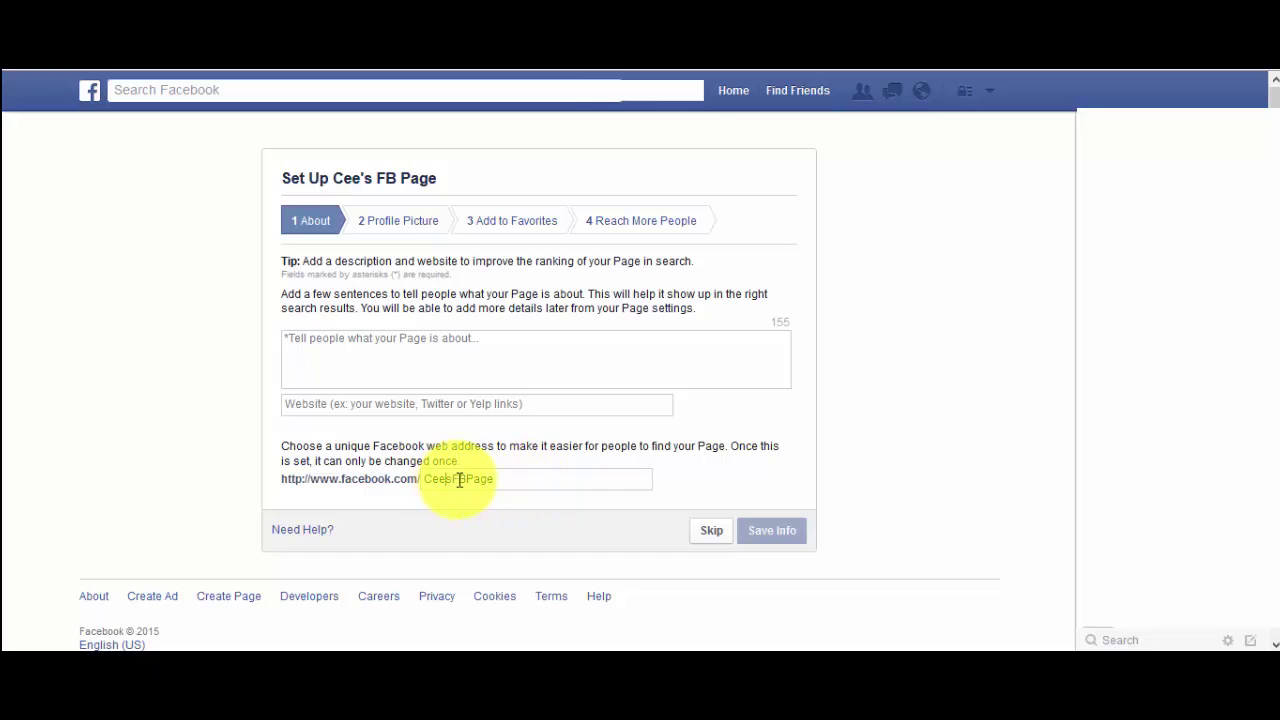
text(-)
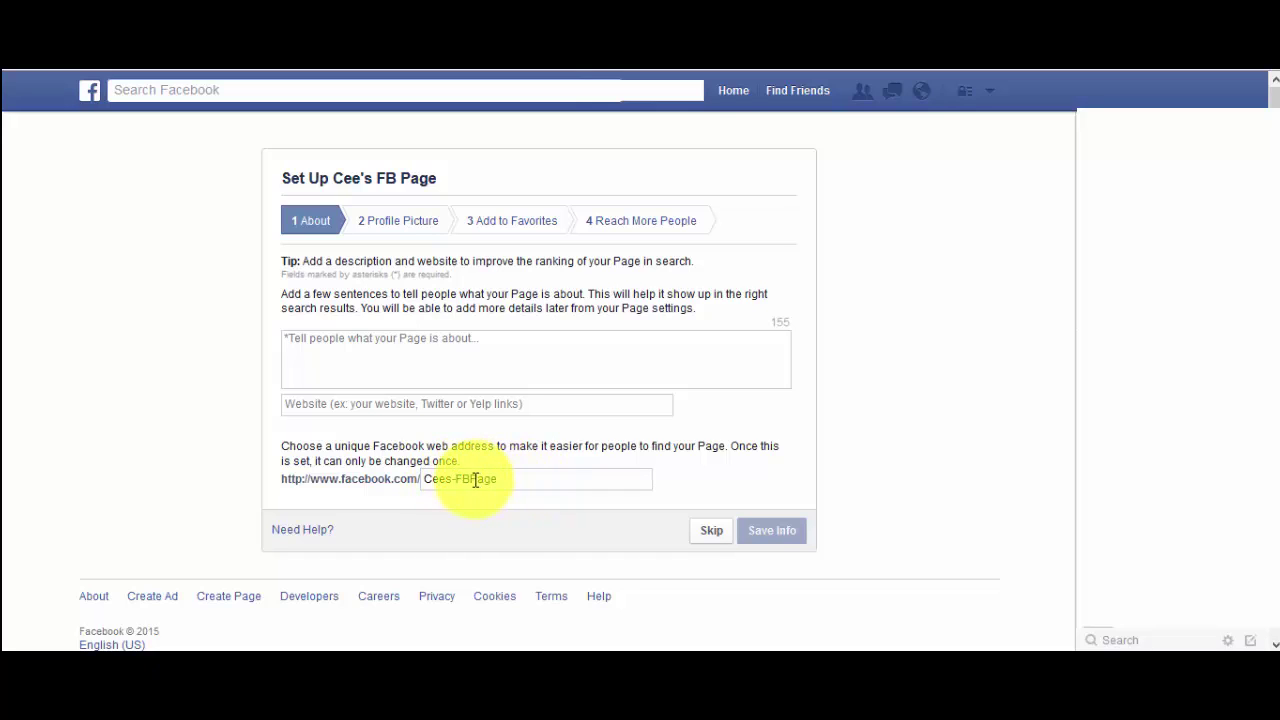
click(471, 479)
text(-)
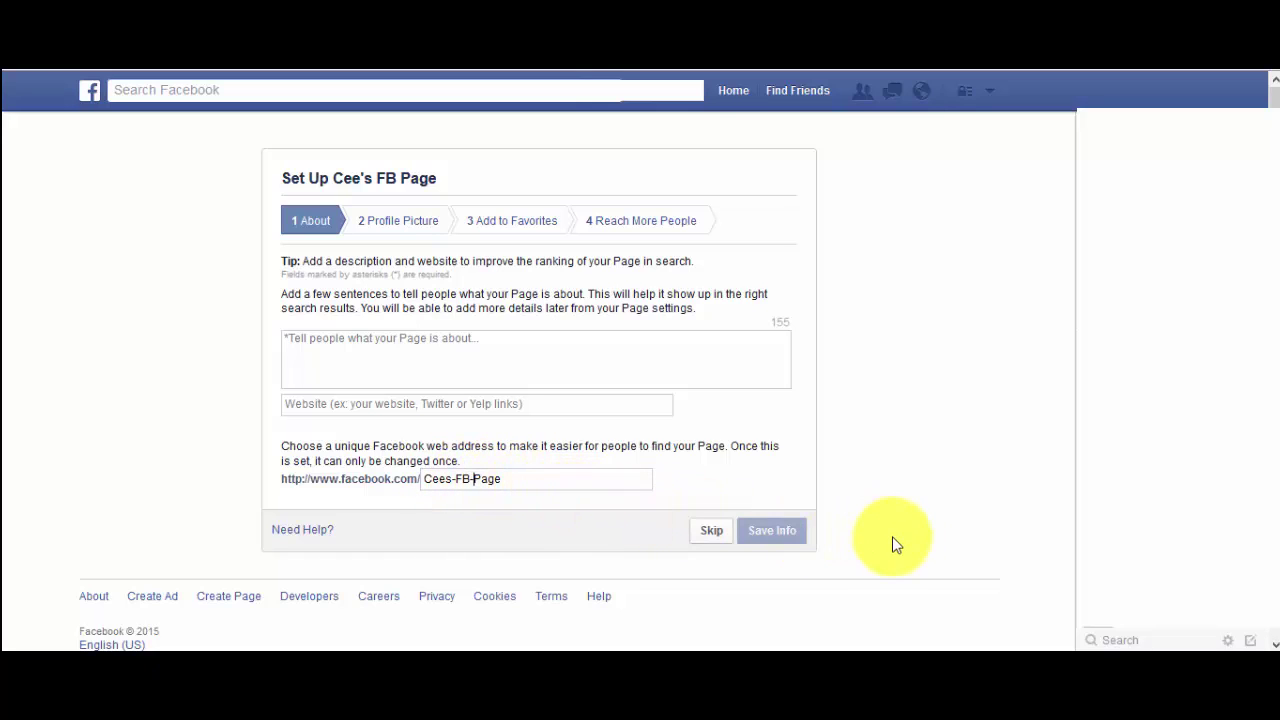
Add the description 'This is my fb page' and save the About info with Cees-FB-Page.
click(772, 530)
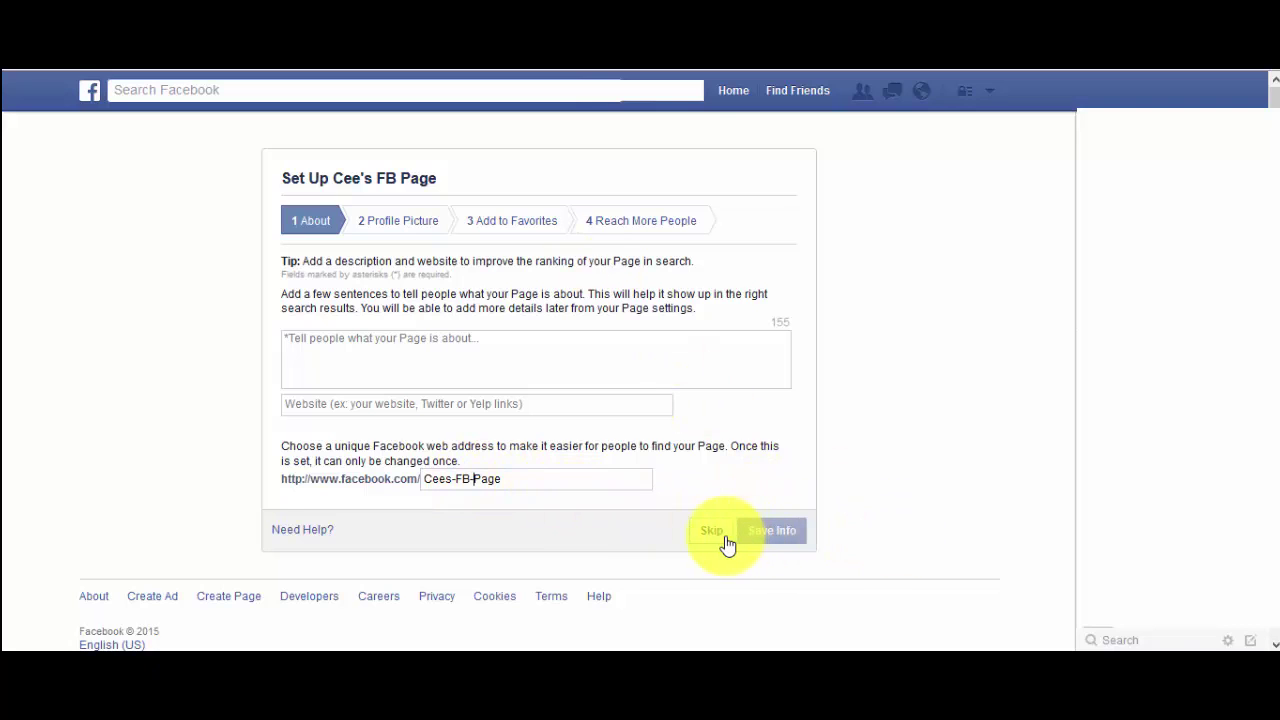
drag(502, 479, 408, 481)
click(414, 354)
text(T)
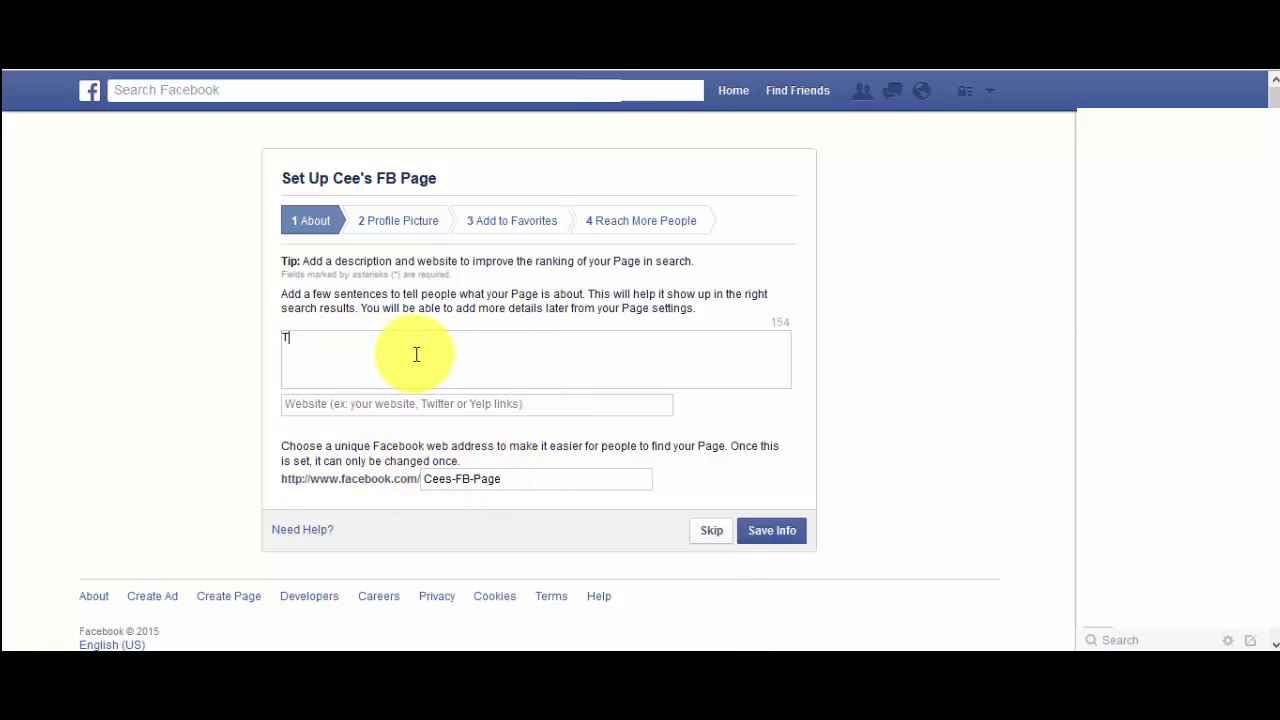
text(his is my fb page)
click(436, 404)
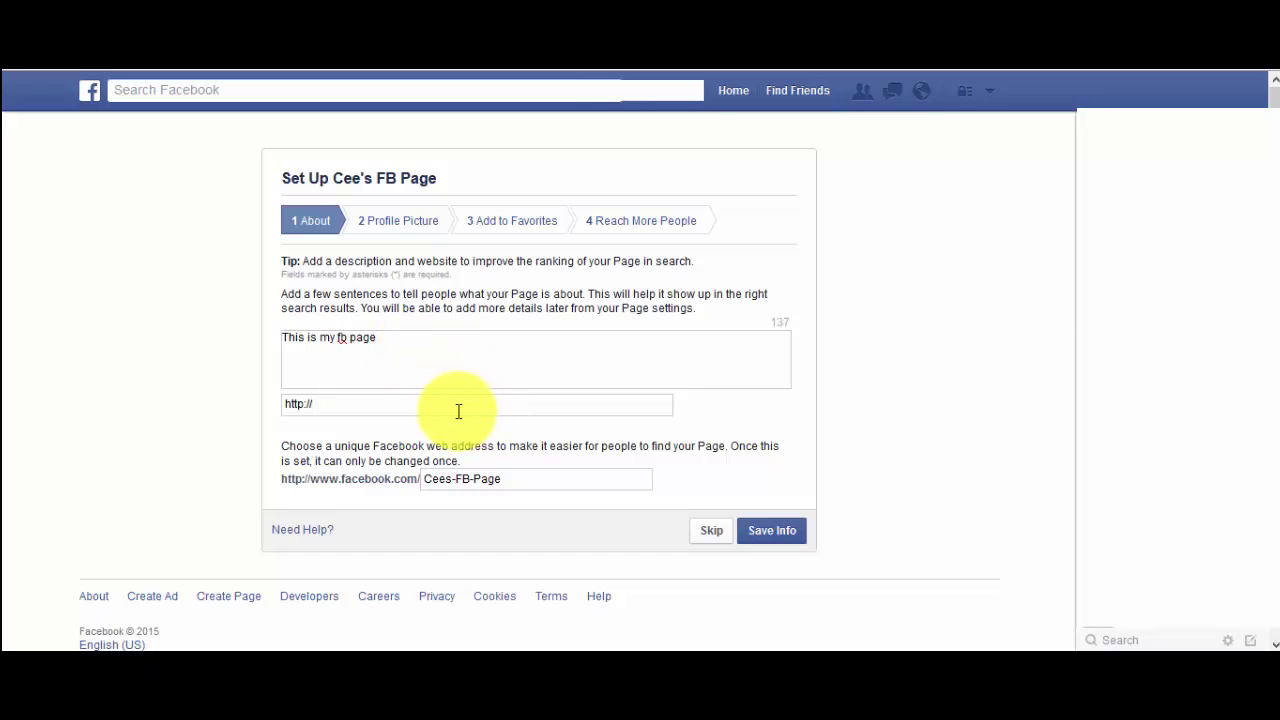
click(771, 536)
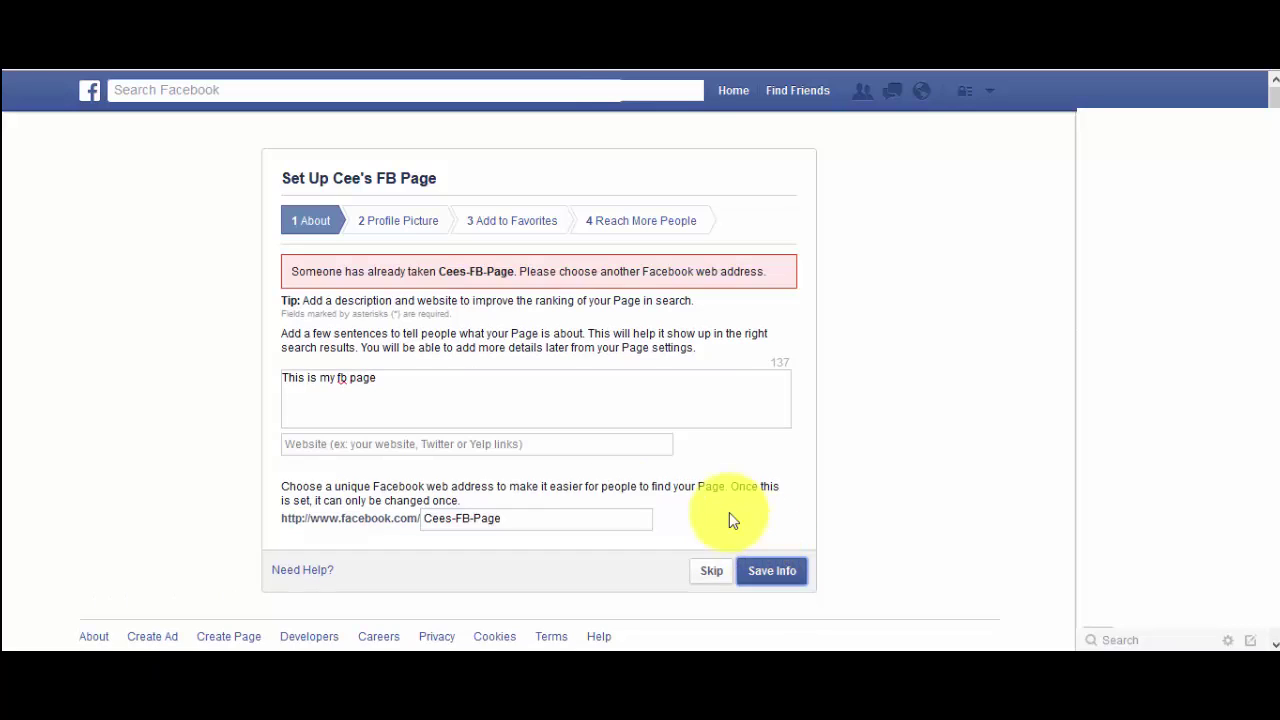
Retry saving with the web addresses Cees-Random-Page, Cees-45677-Page and Cees-45674rr7-Page.
triple_click(458, 519)
text(Cees-Random-Page)
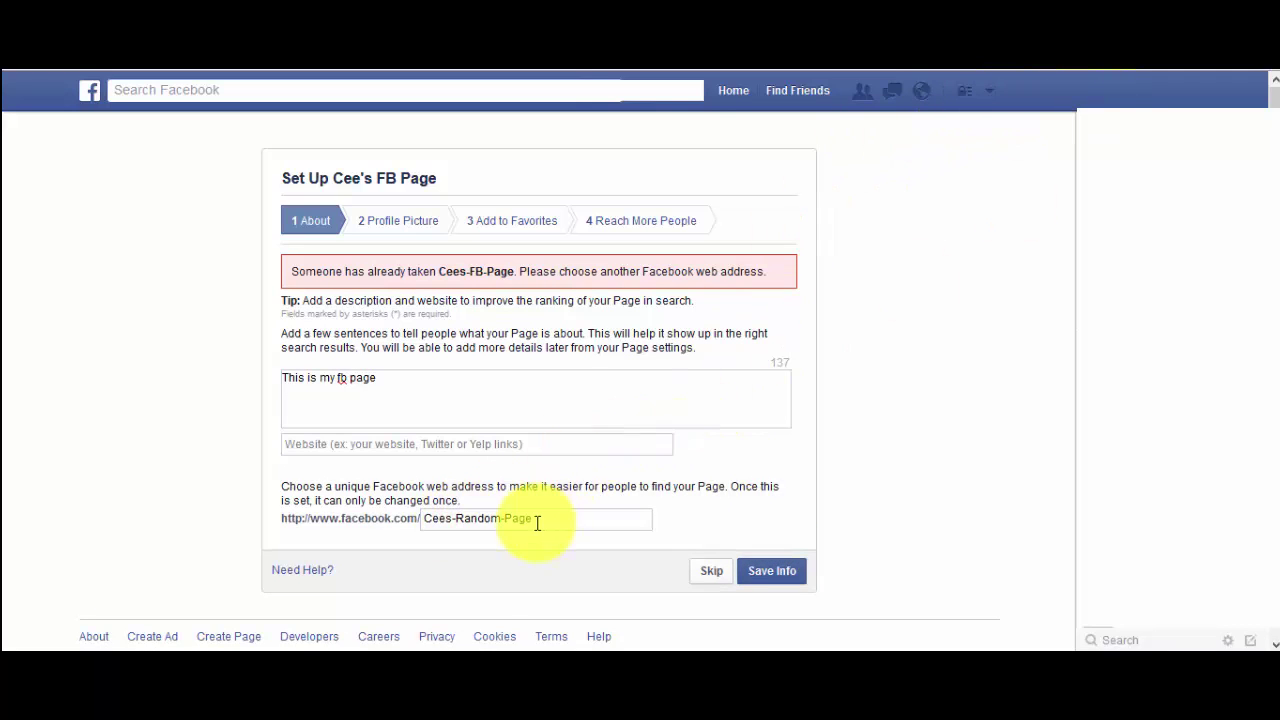
click(766, 580)
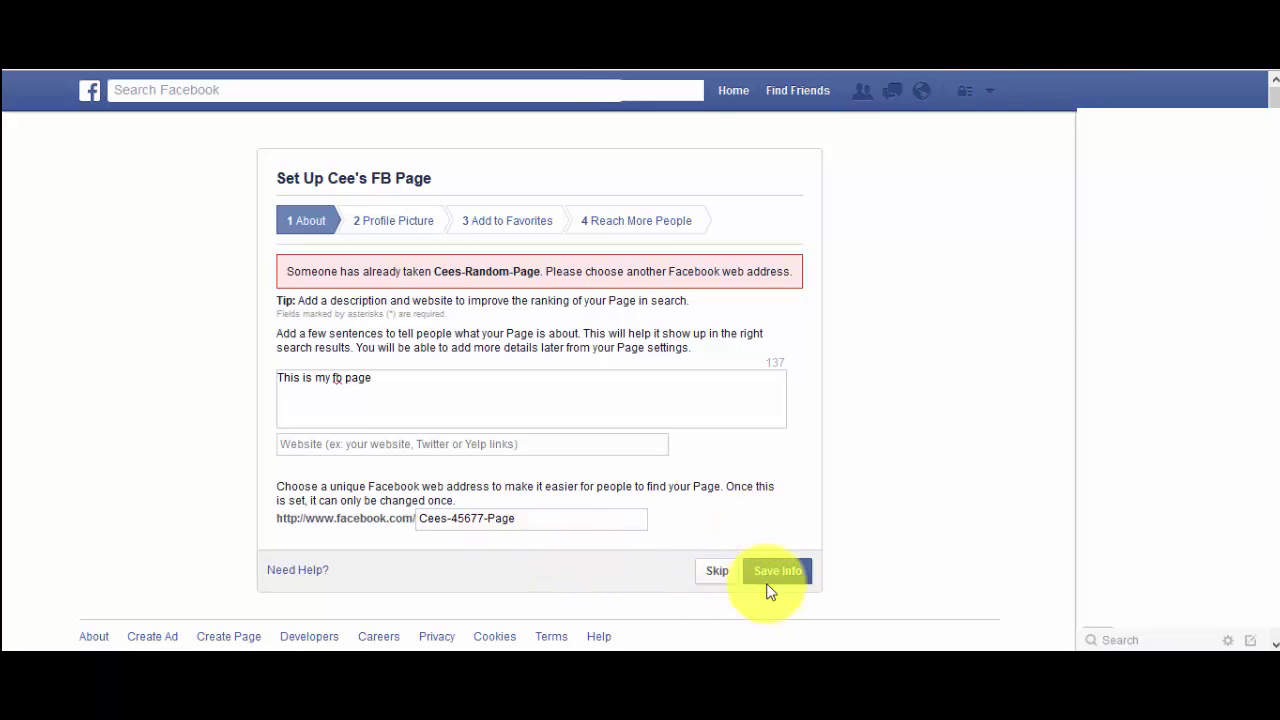
click(782, 580)
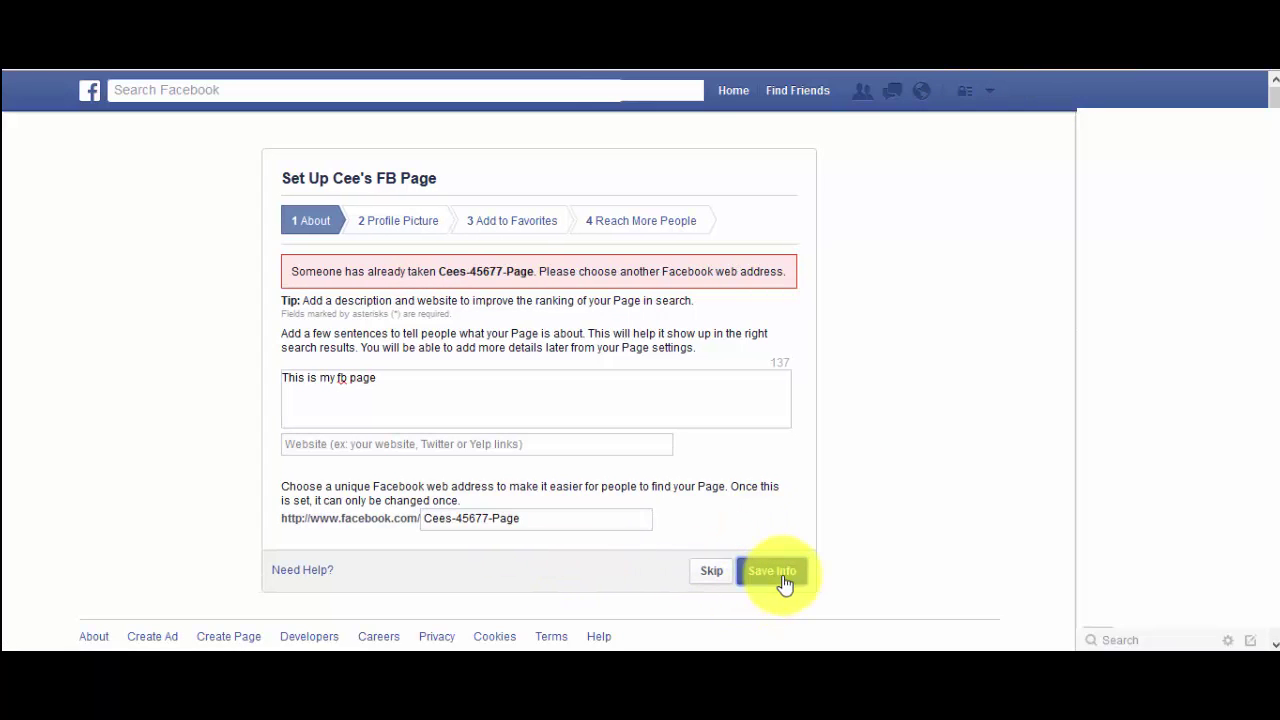
click(483, 518)
text(4)
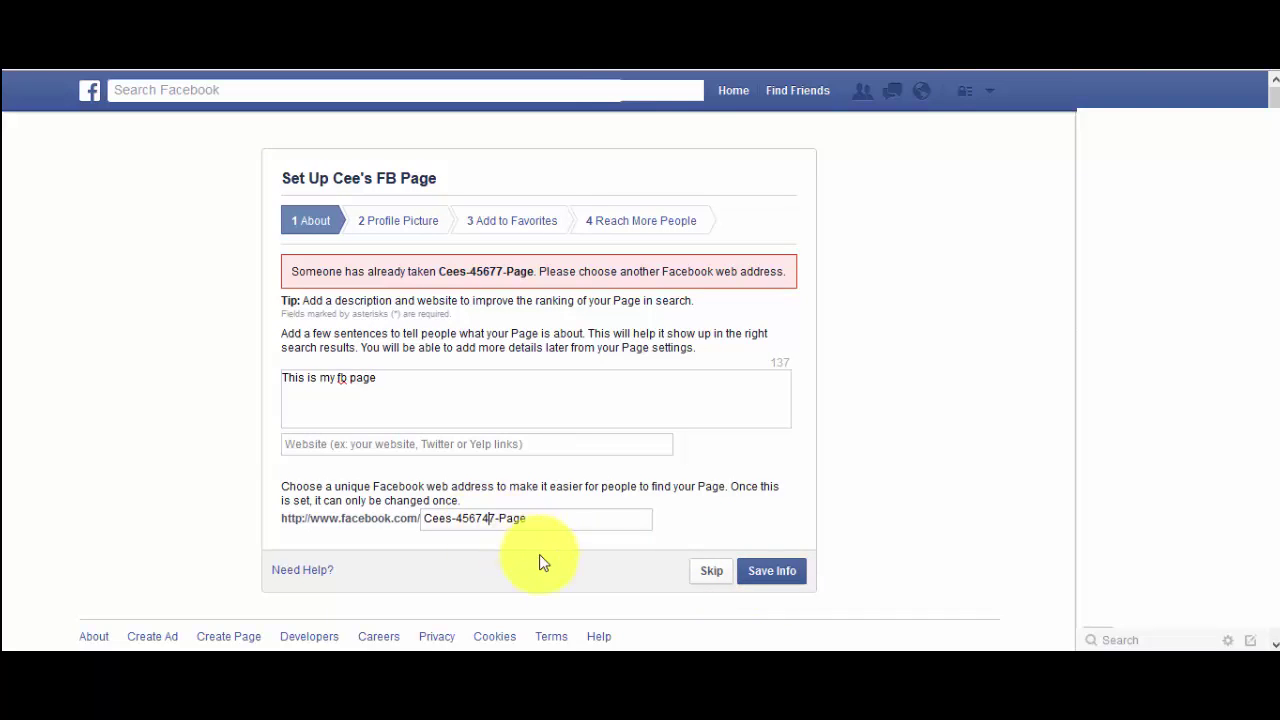
text(rr)
click(770, 572)
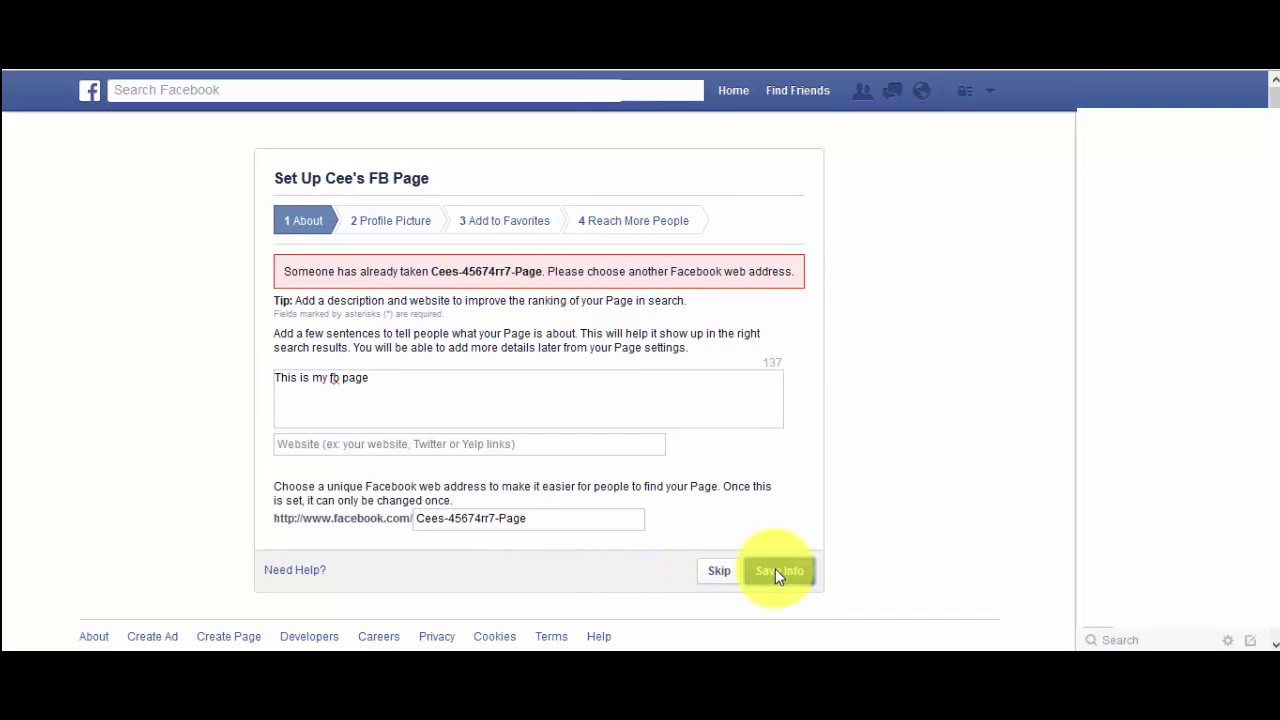
Change the address to YOUtUBE-eXAMPLE, then YT-EXAMPLER, saving until the Profile Picture step opens.
drag(449, 518, 374, 518)
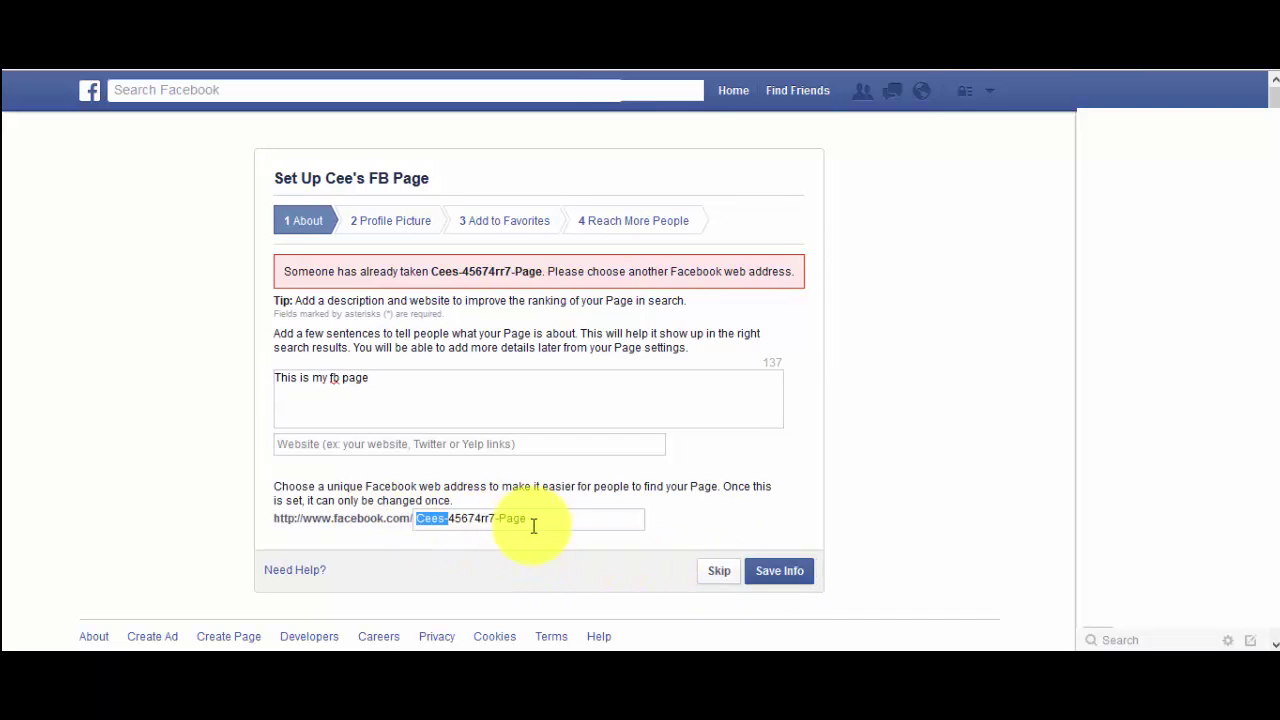
key(BackSpace)
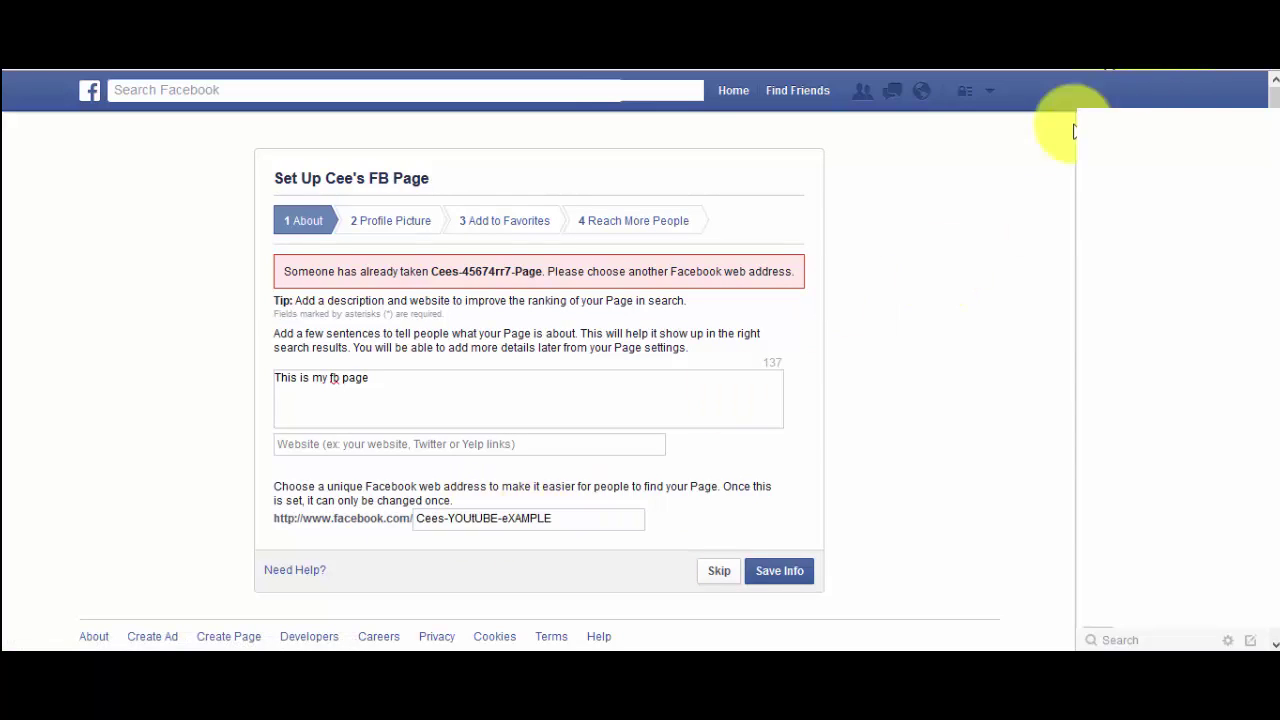
click(782, 576)
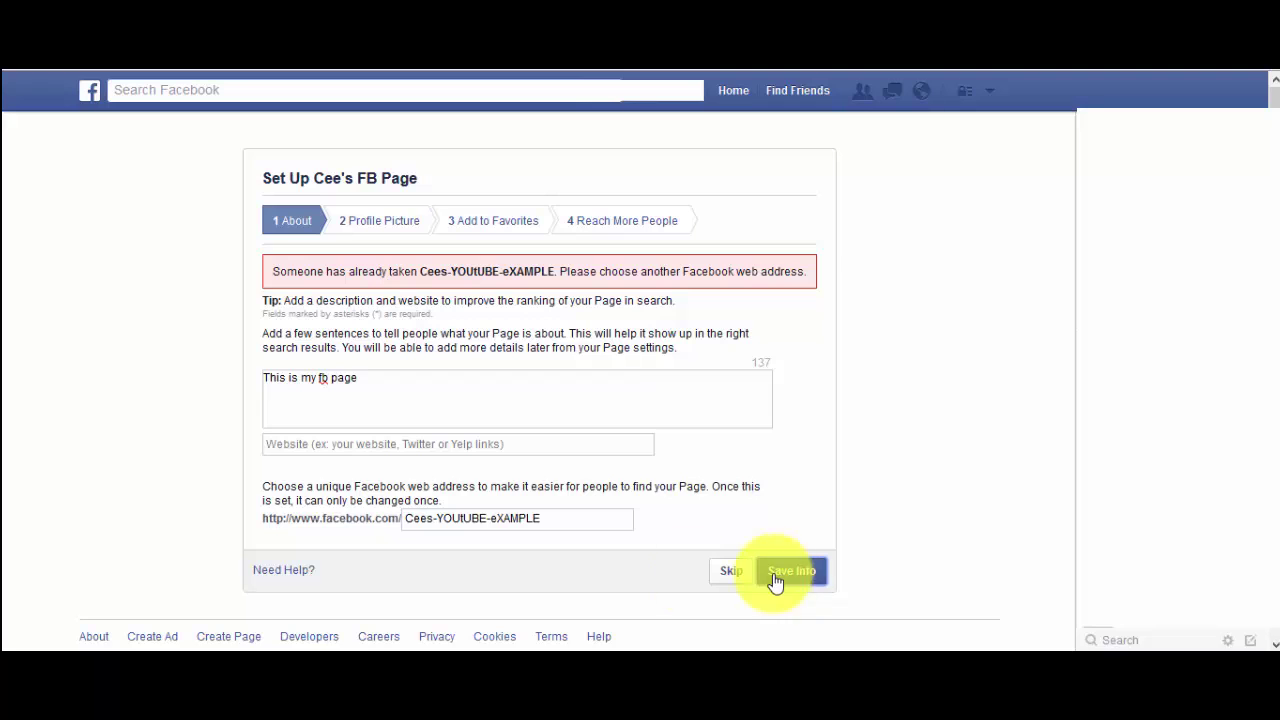
click(449, 520)
drag(481, 519, 610, 522)
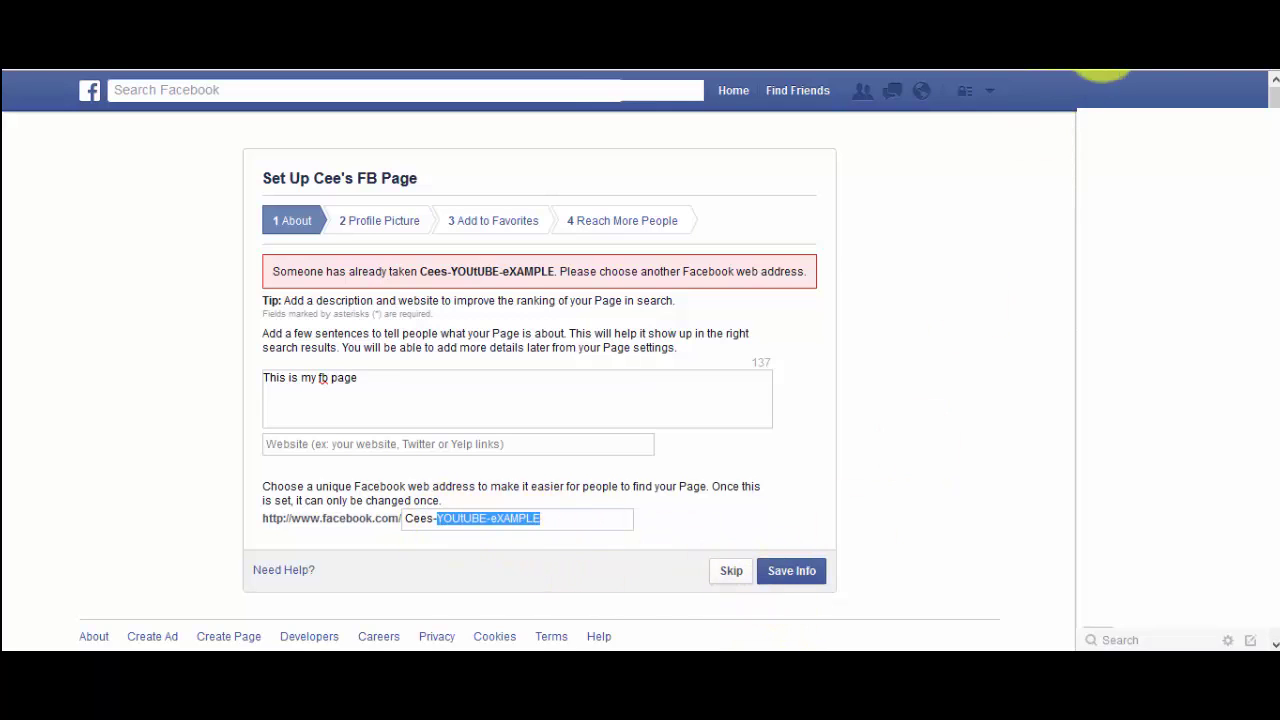
text(YT-EXAMPLER)
click(790, 571)
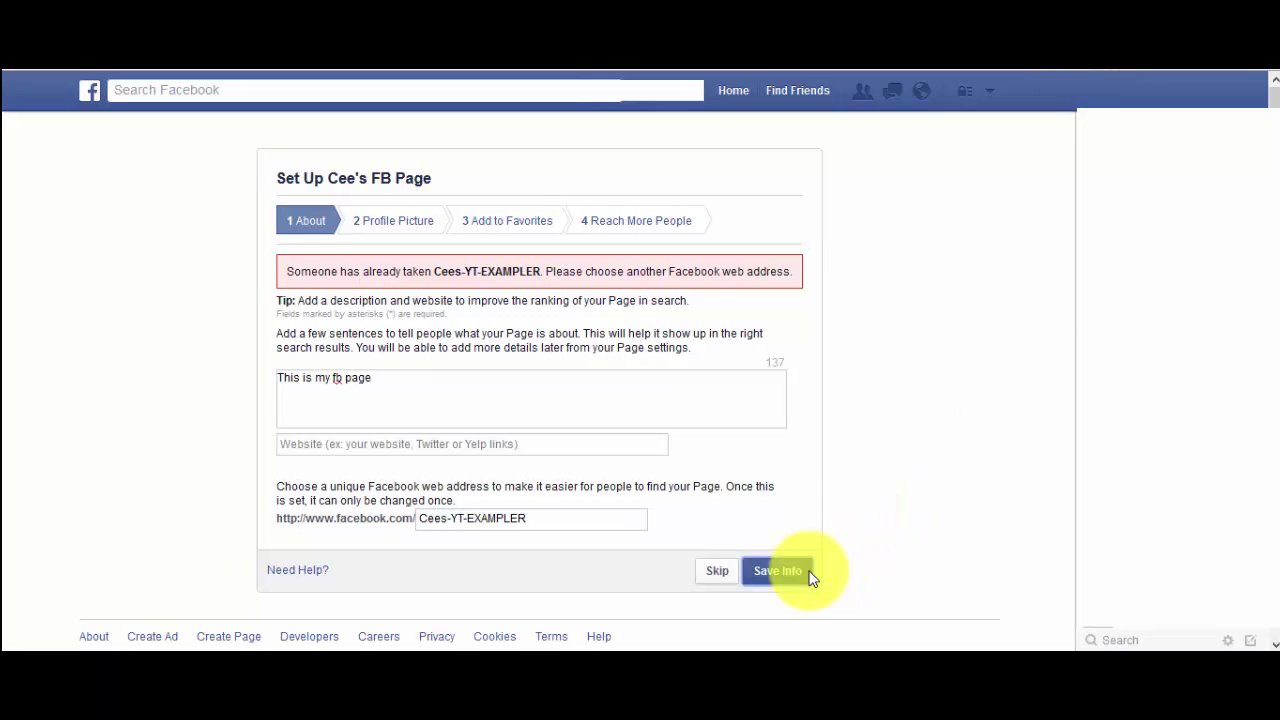
click(810, 575)
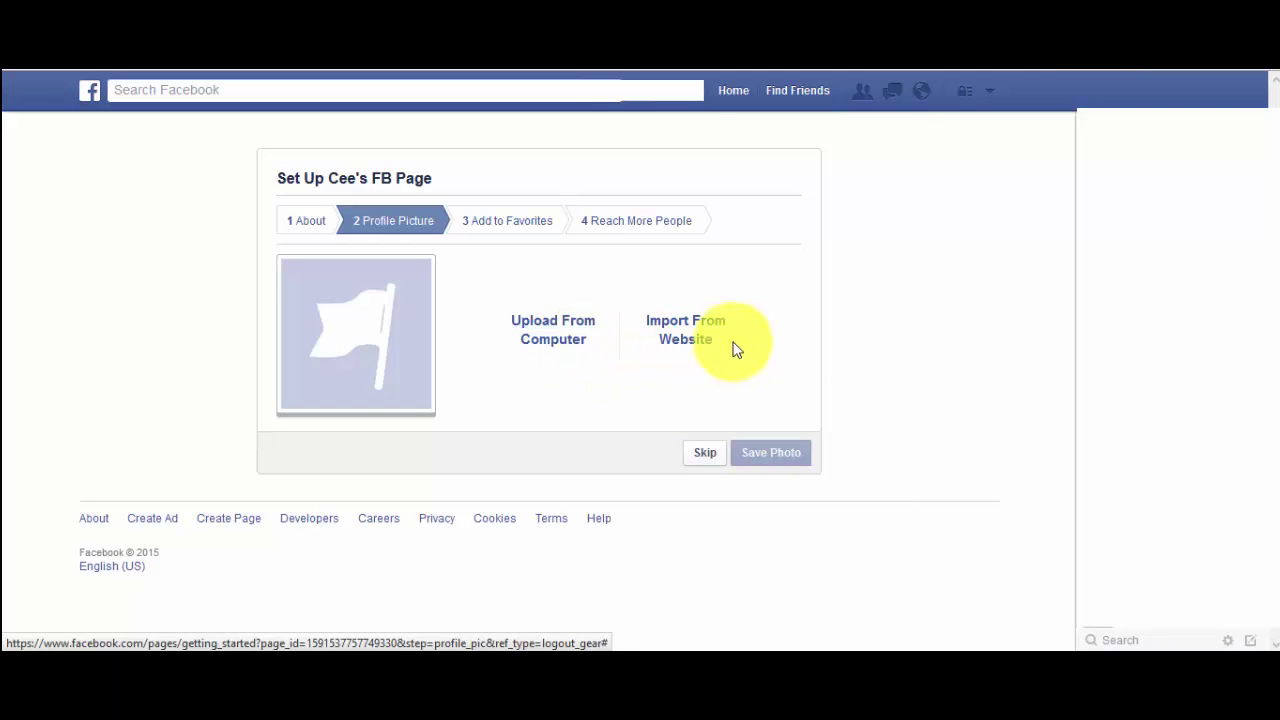
Skip the profile picture, add Cee's FB Page to favorites, and skip Reach More People.
click(698, 456)
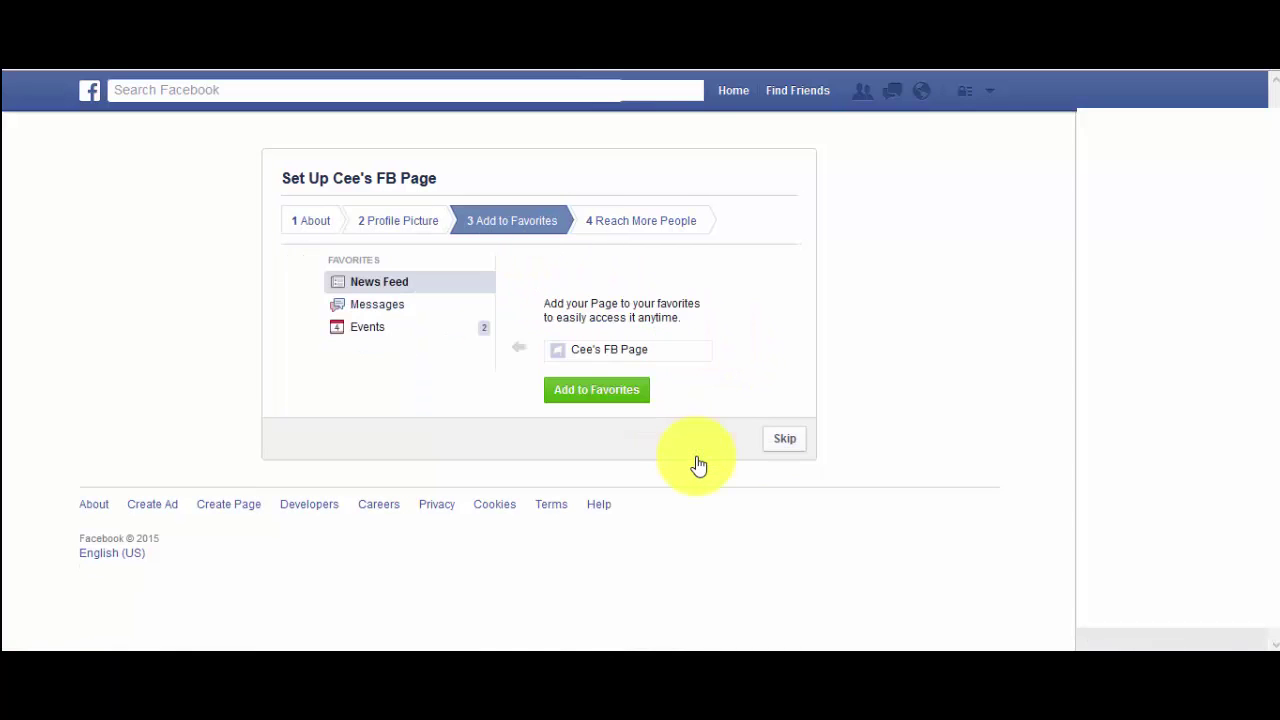
click(612, 396)
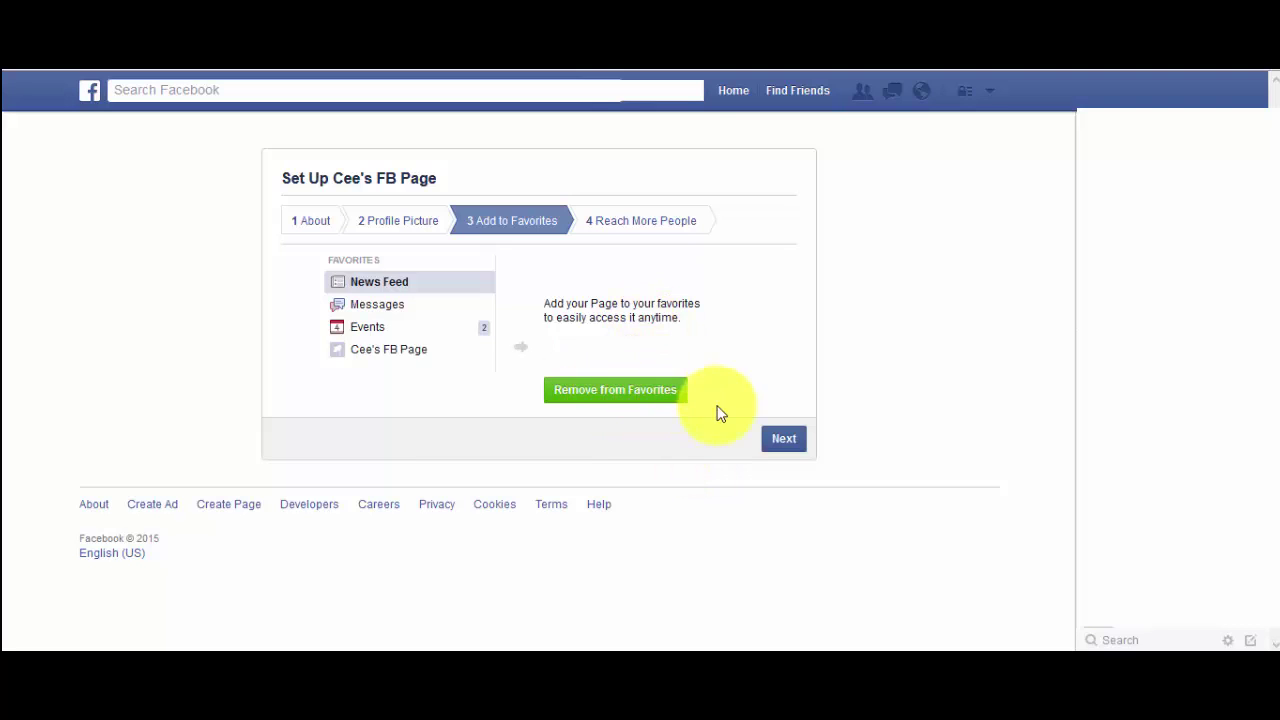
click(780, 440)
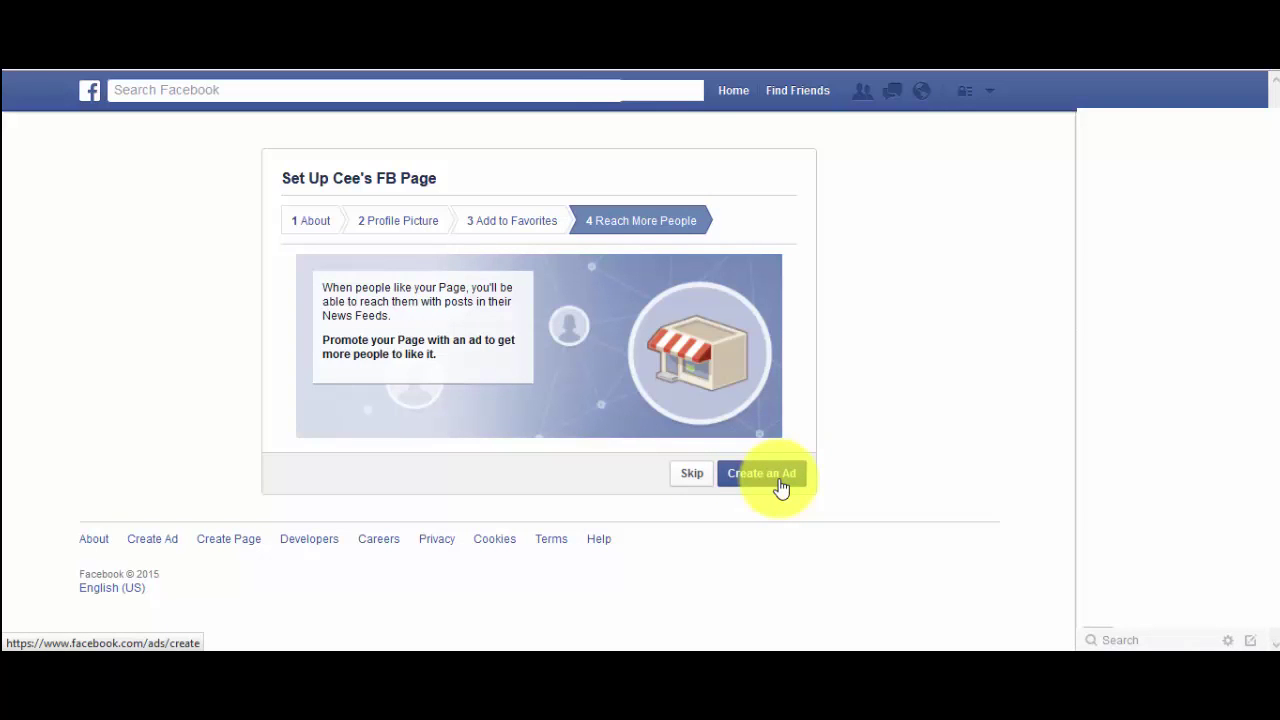
click(694, 478)
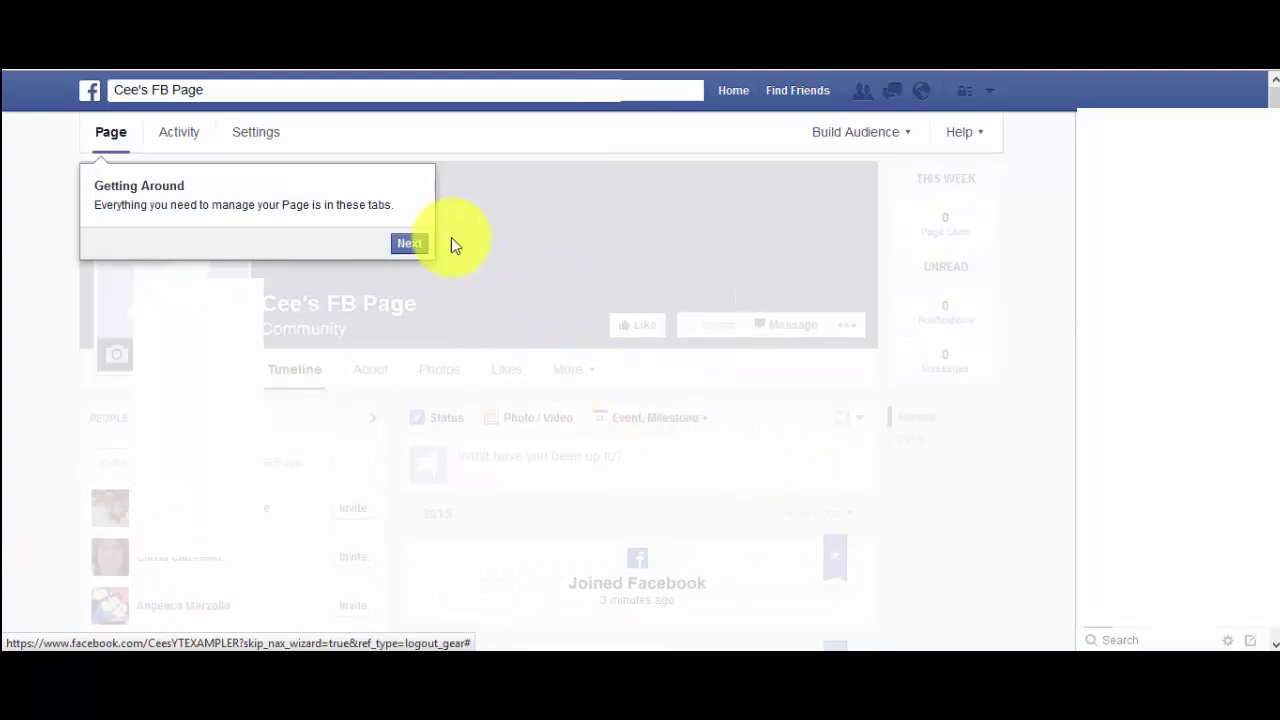
Like Cee's FB Page while stepping through the introduction tour.
click(409, 243)
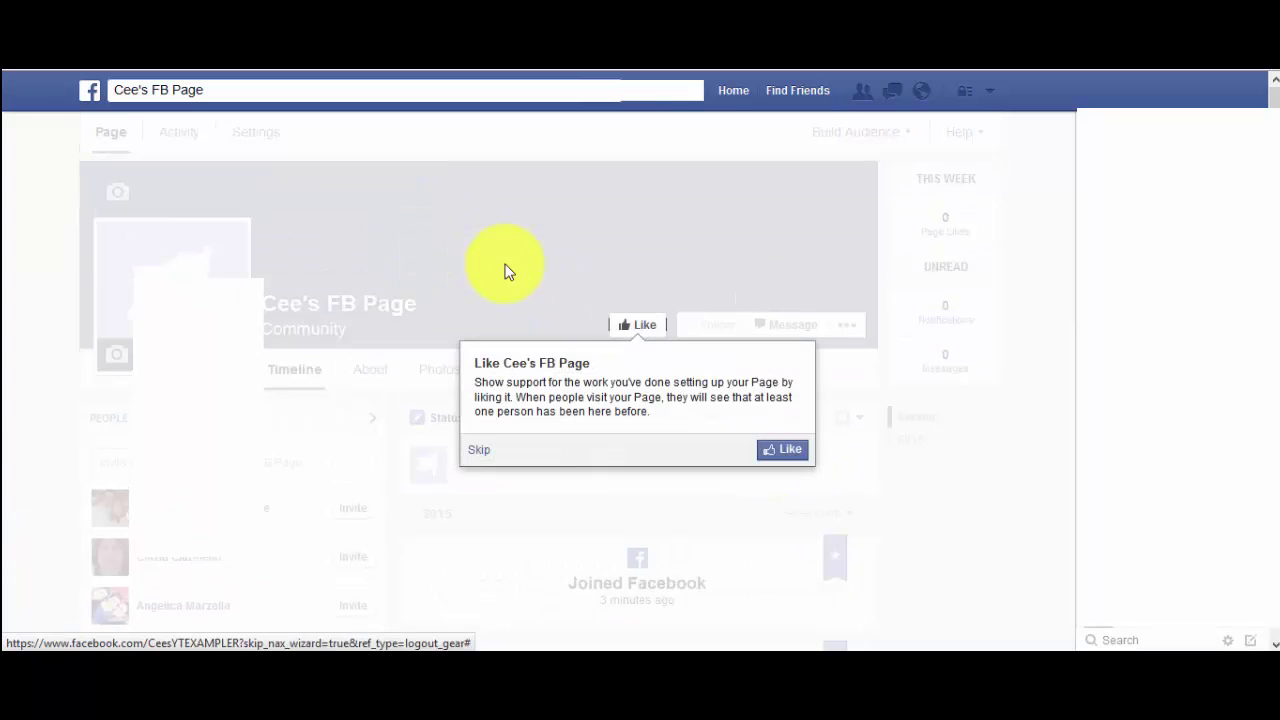
click(787, 455)
click(846, 262)
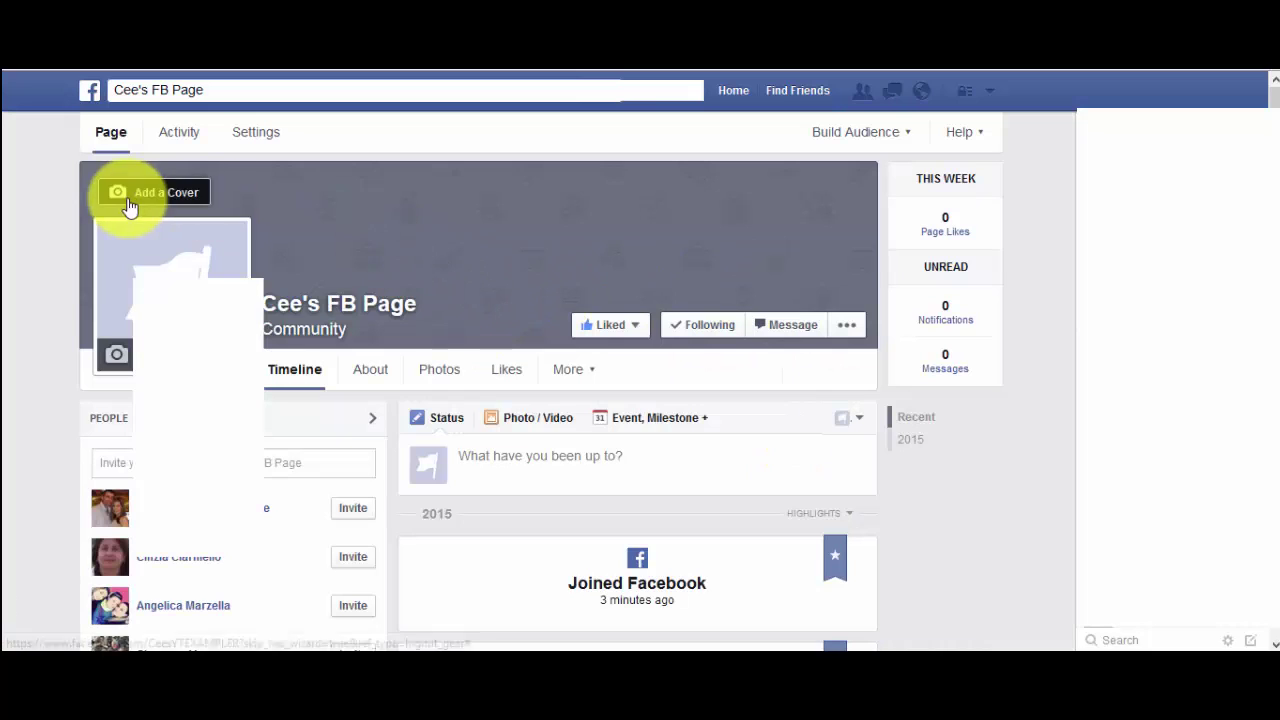
Upload the love image from the JUNK folder as the page's cover photo.
click(117, 197)
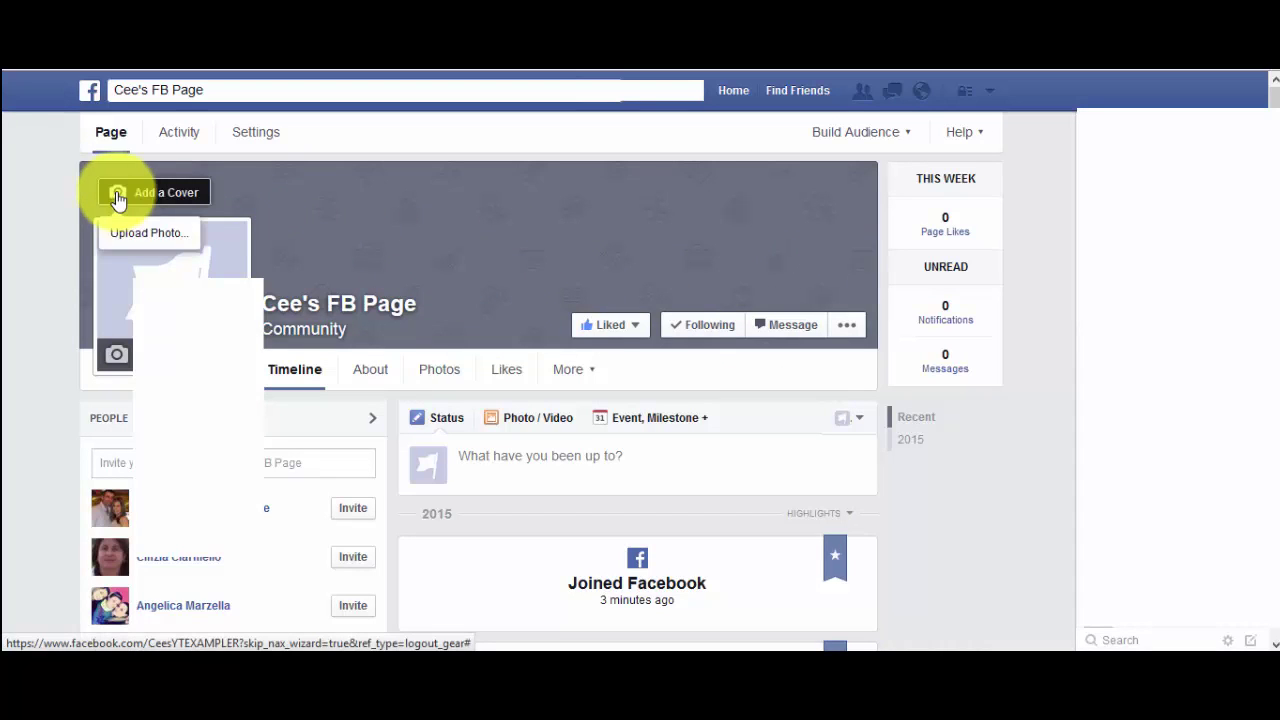
click(125, 231)
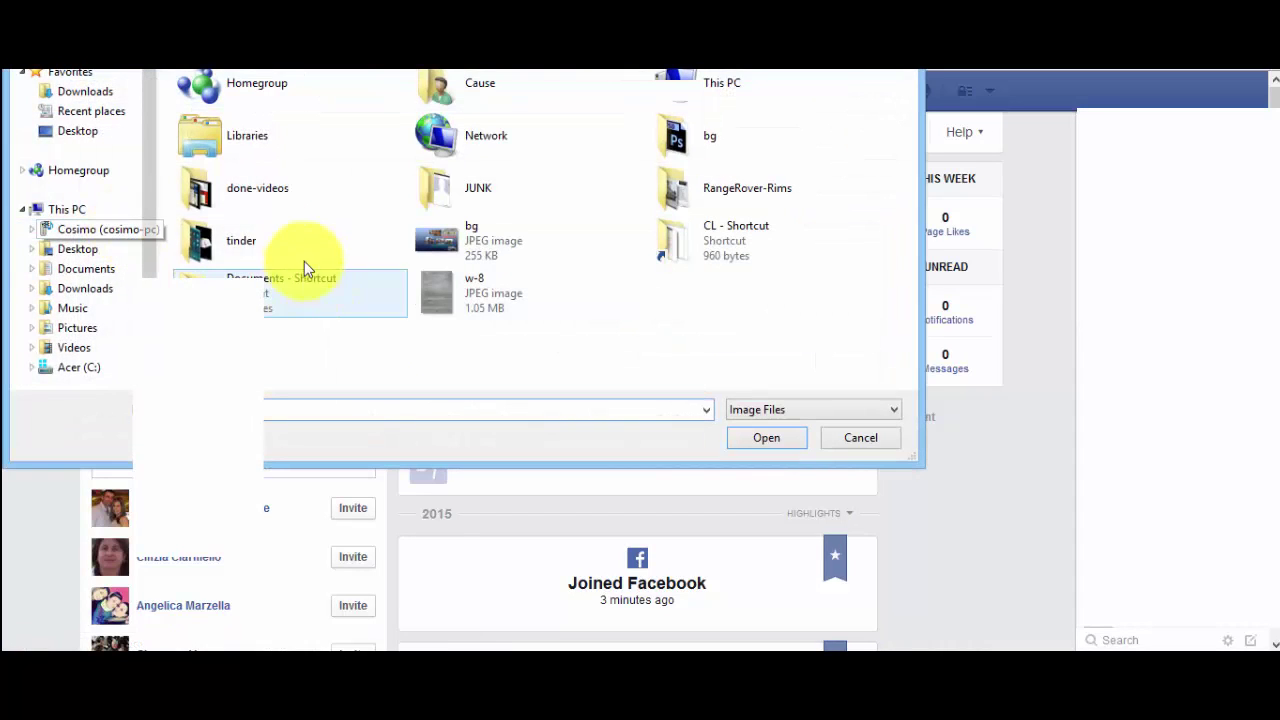
double_click(476, 195)
click(184, 125)
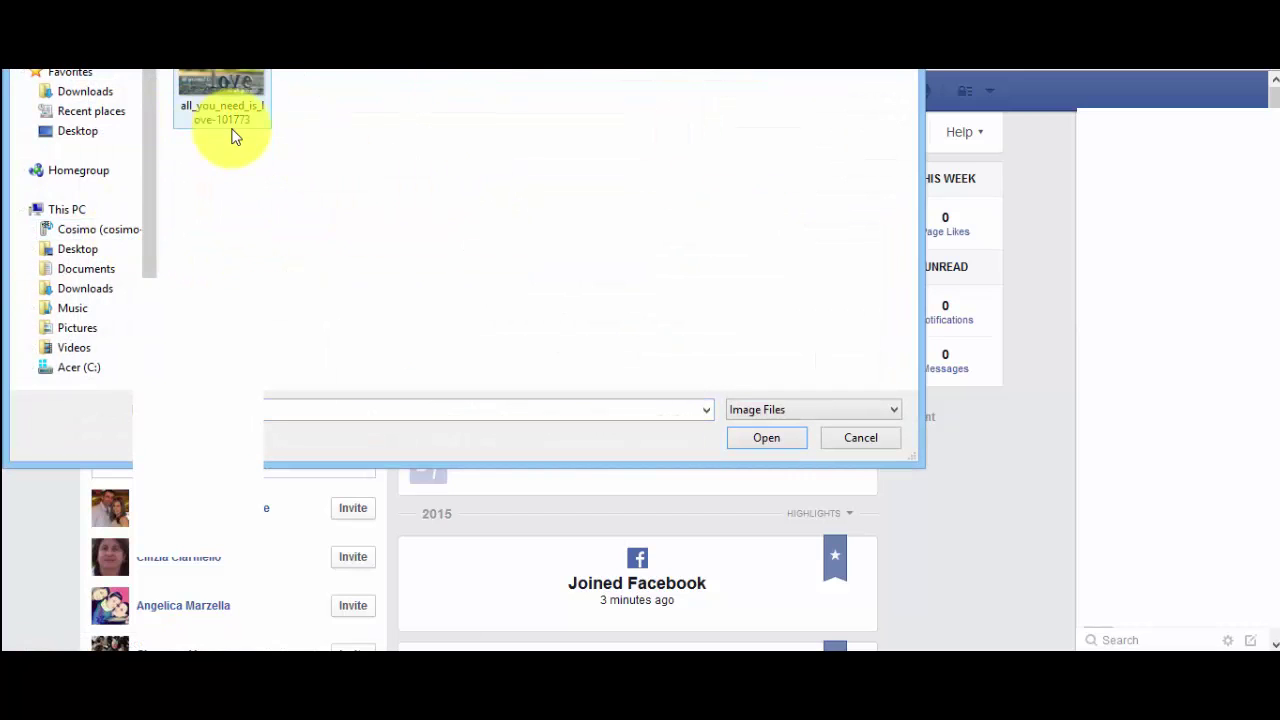
click(766, 437)
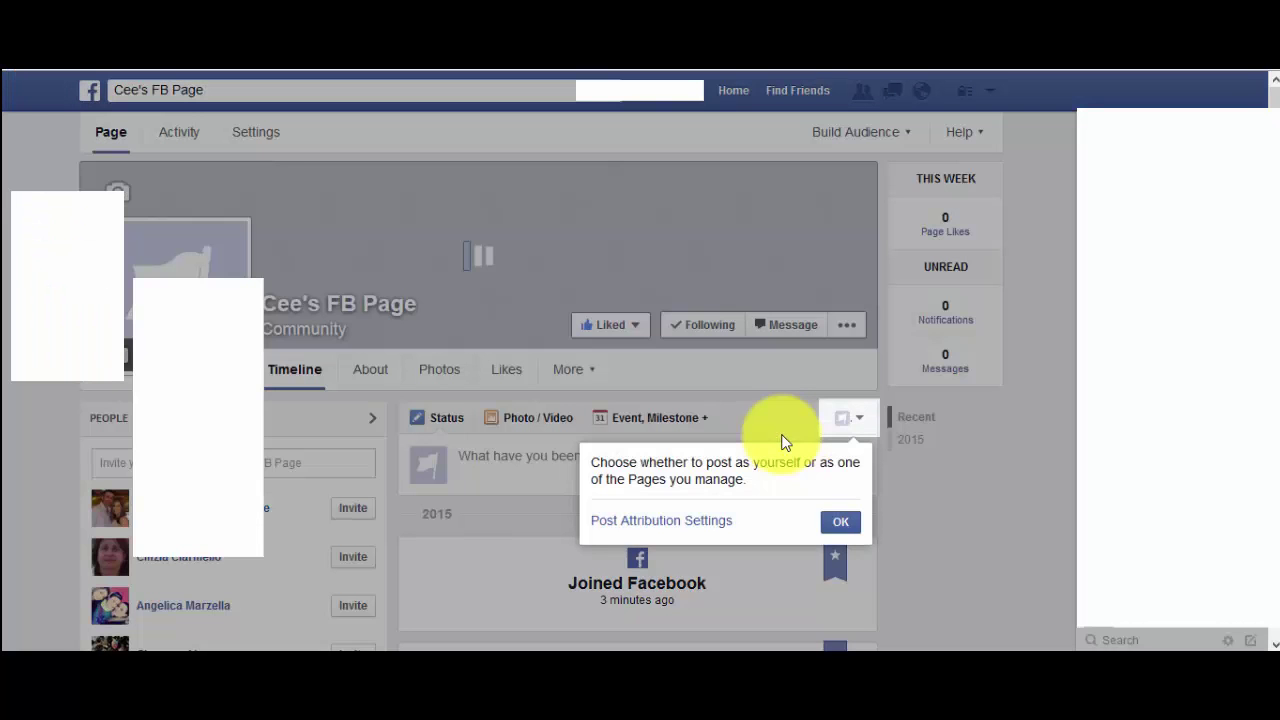
click(826, 532)
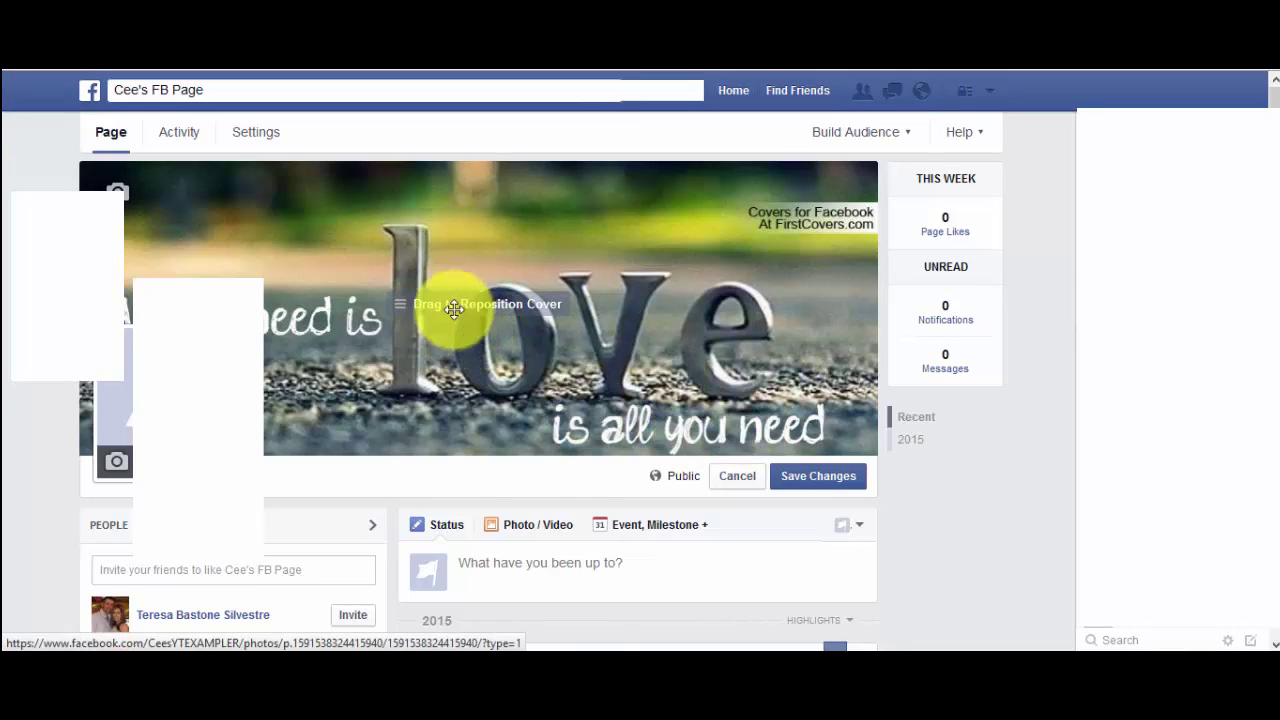
scroll(871, 400, down, 3)
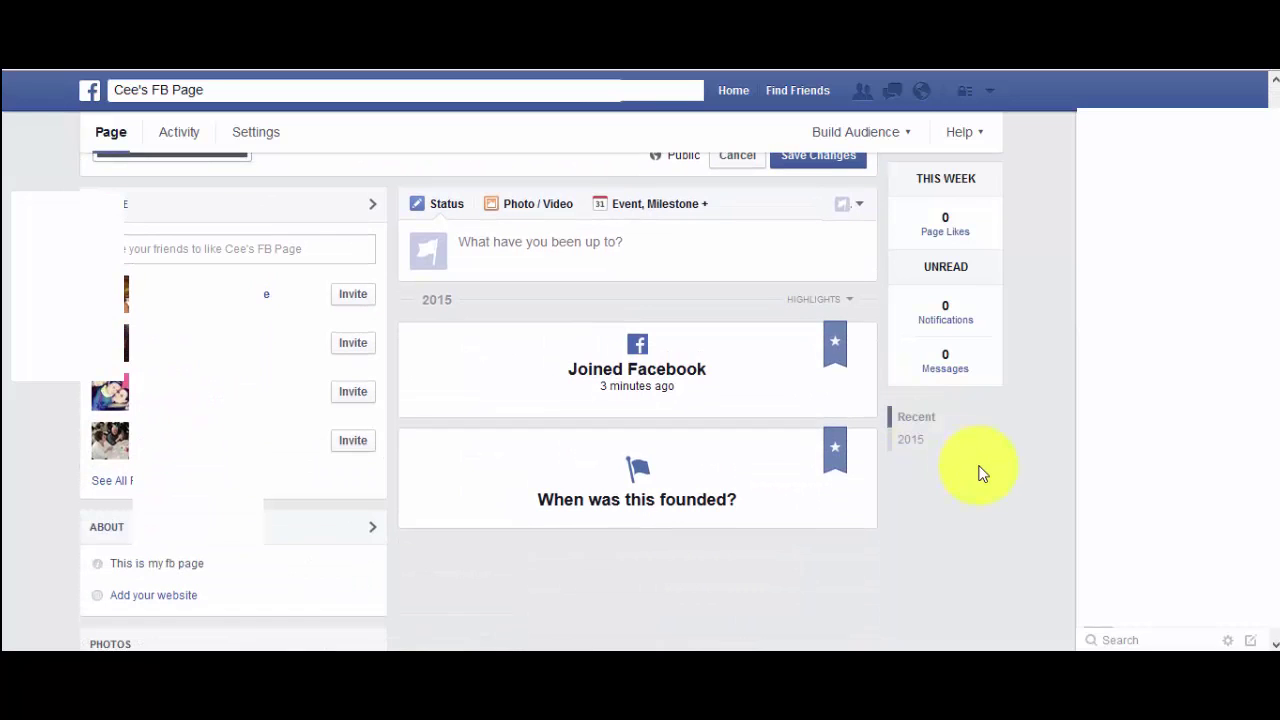
scroll(774, 374, up, 1)
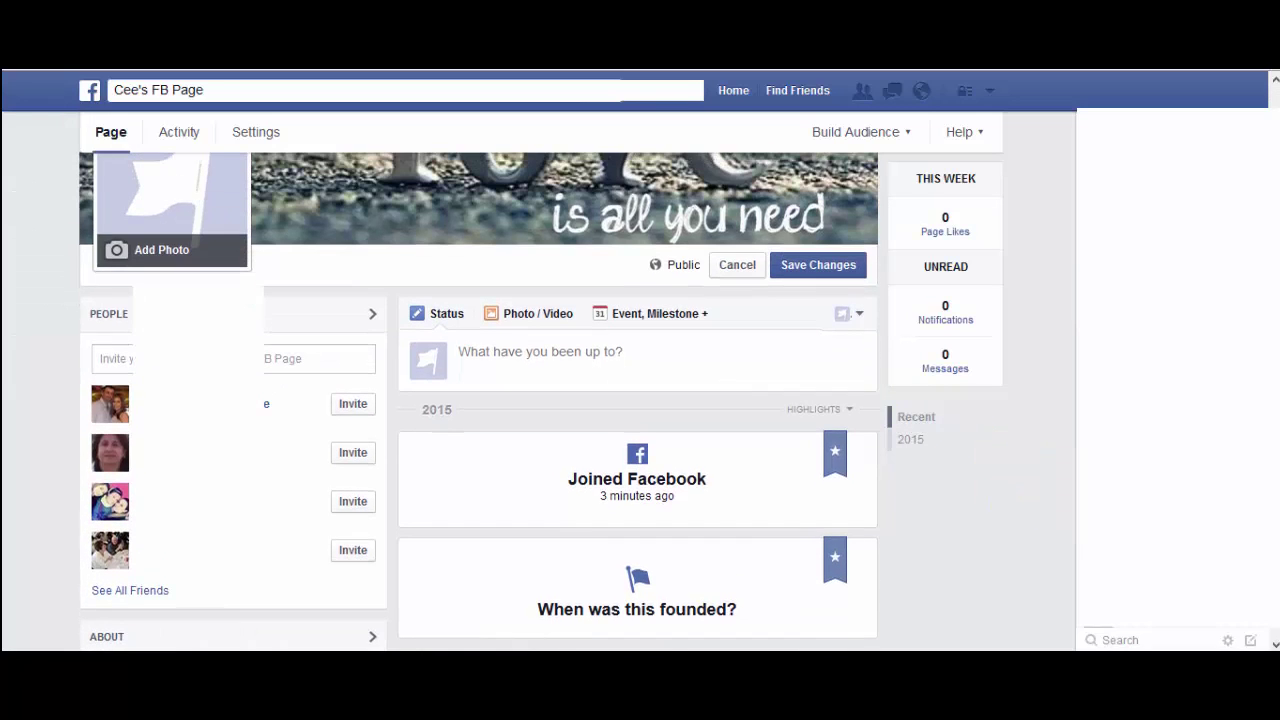
click(641, 366)
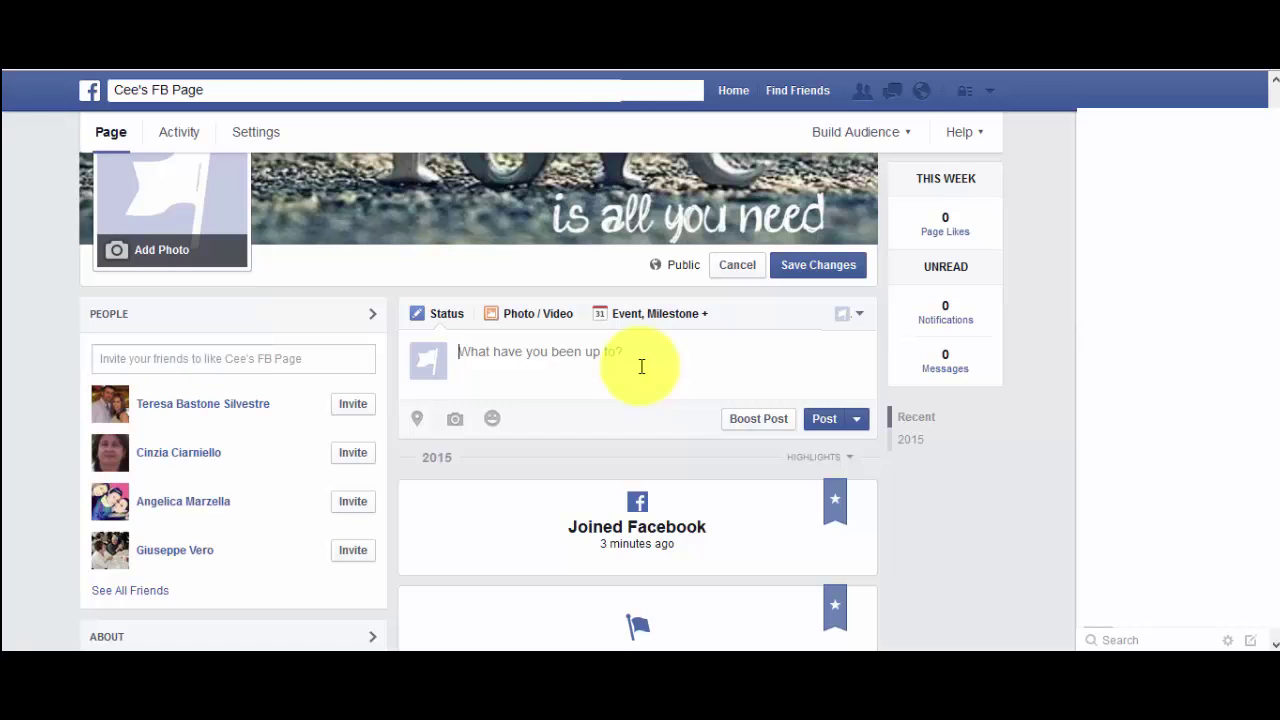
scroll(608, 286, down, 2)
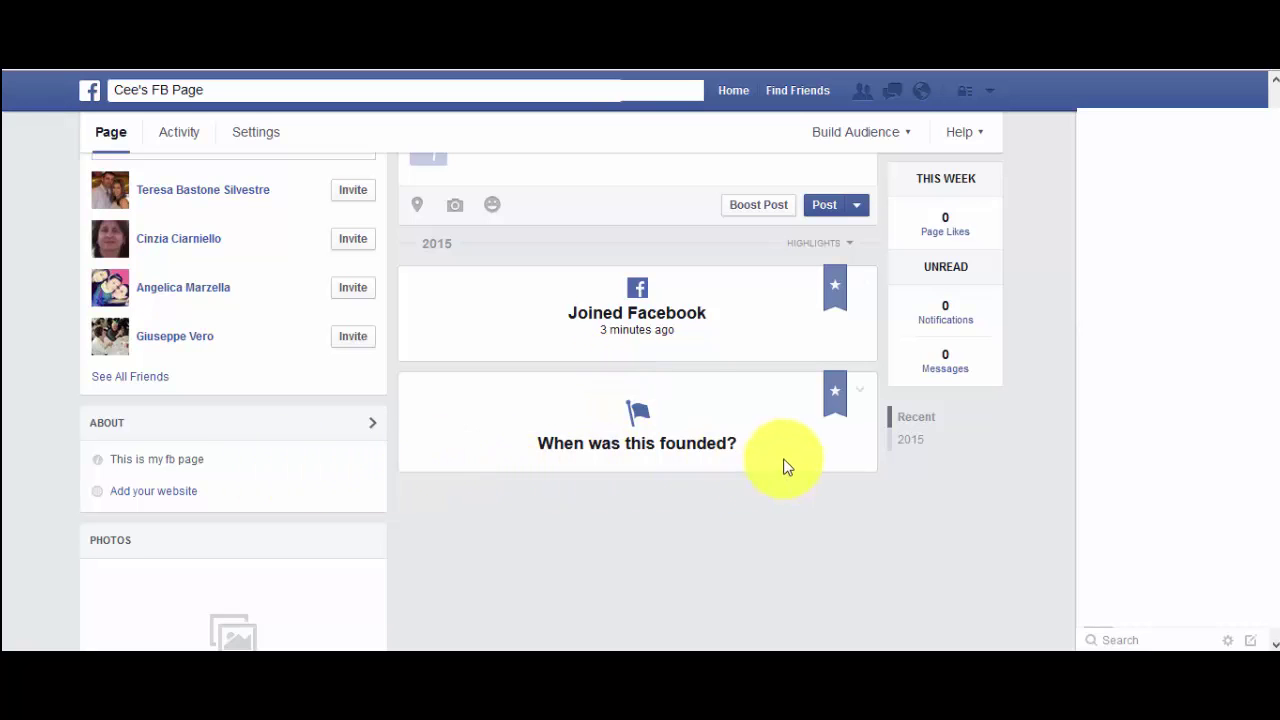
scroll(800, 465, up, 1)
scroll(927, 470, down, 1)
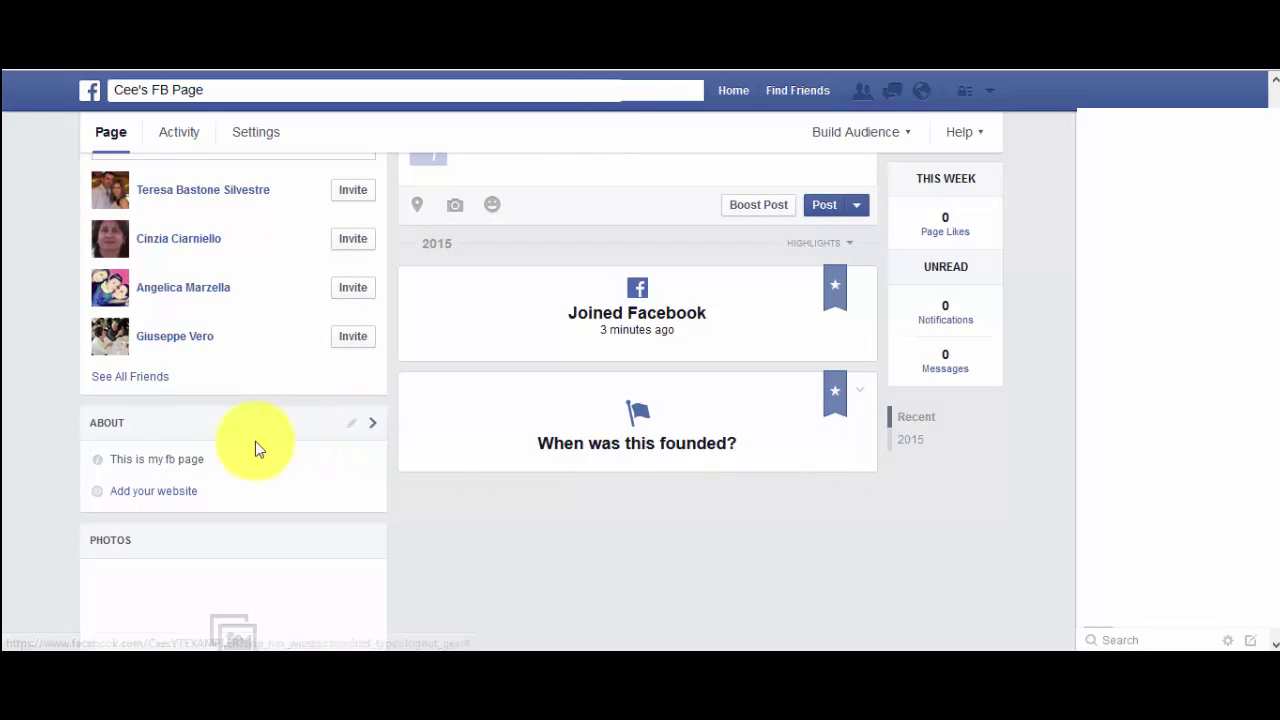
Edit the About info and review Page Info: category Other : Community, description 'This is my fb page'.
click(350, 431)
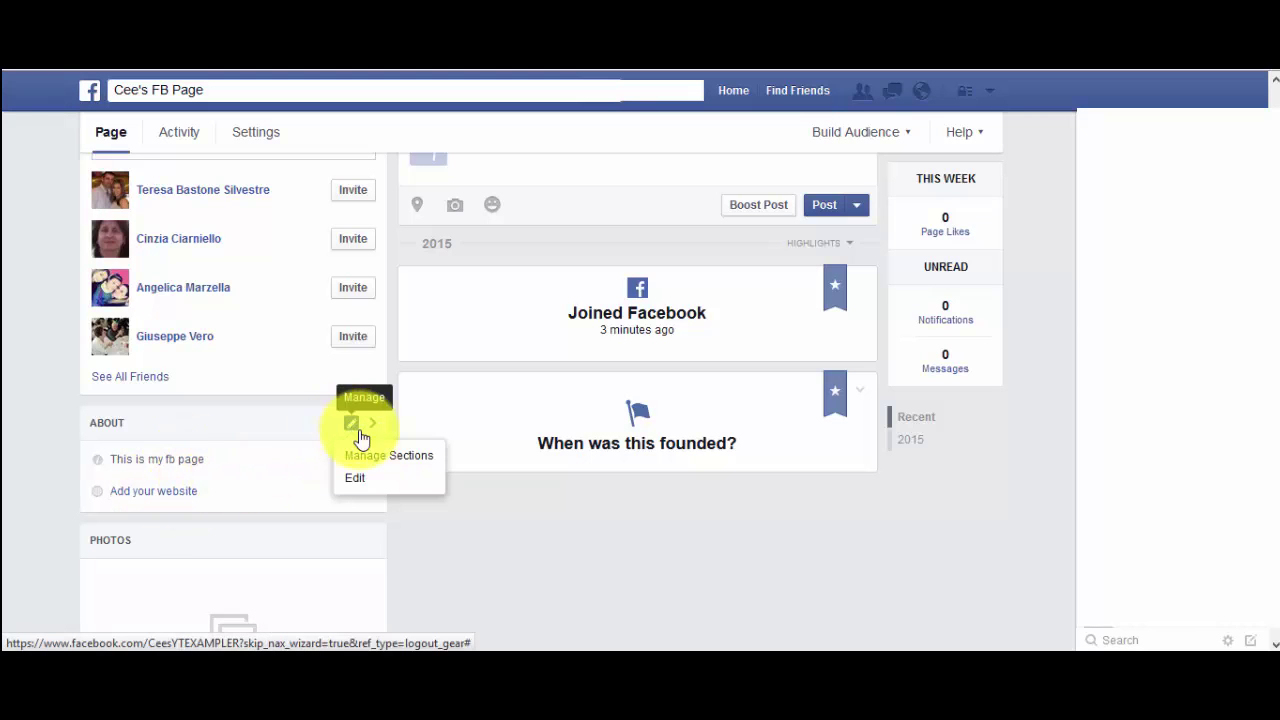
click(358, 487)
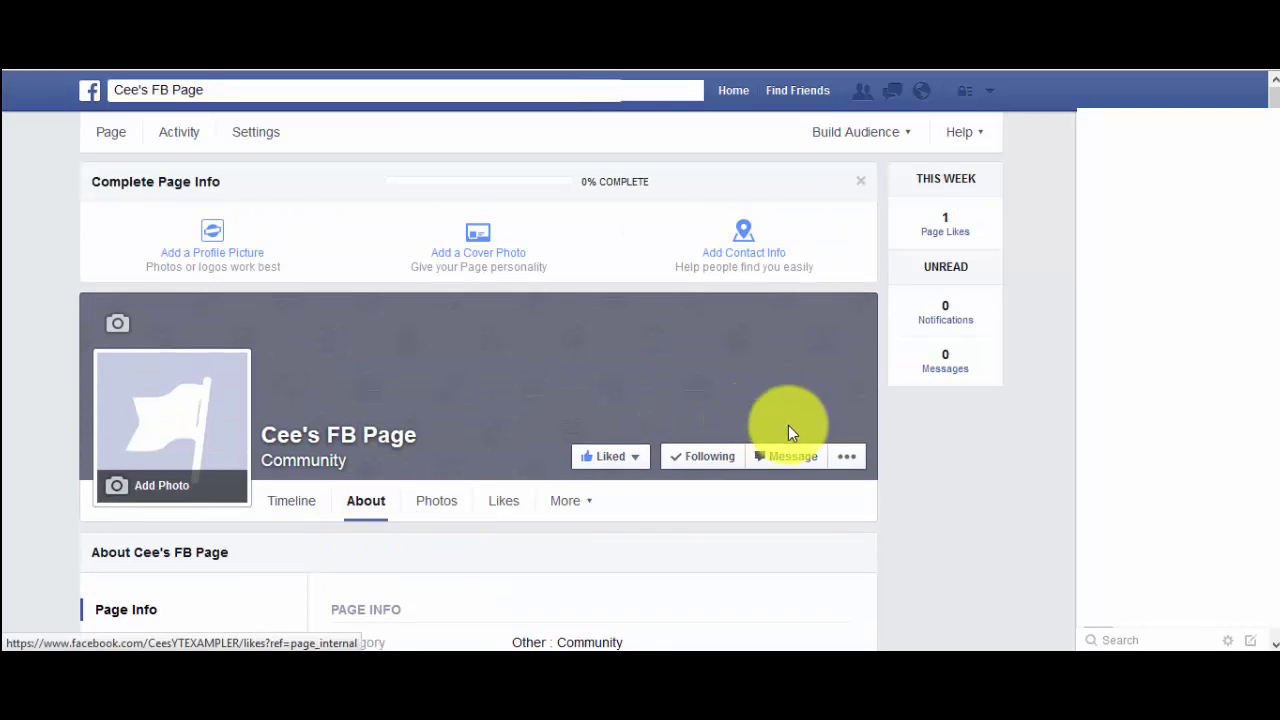
scroll(790, 432, down, 3)
scroll(825, 450, down, 1)
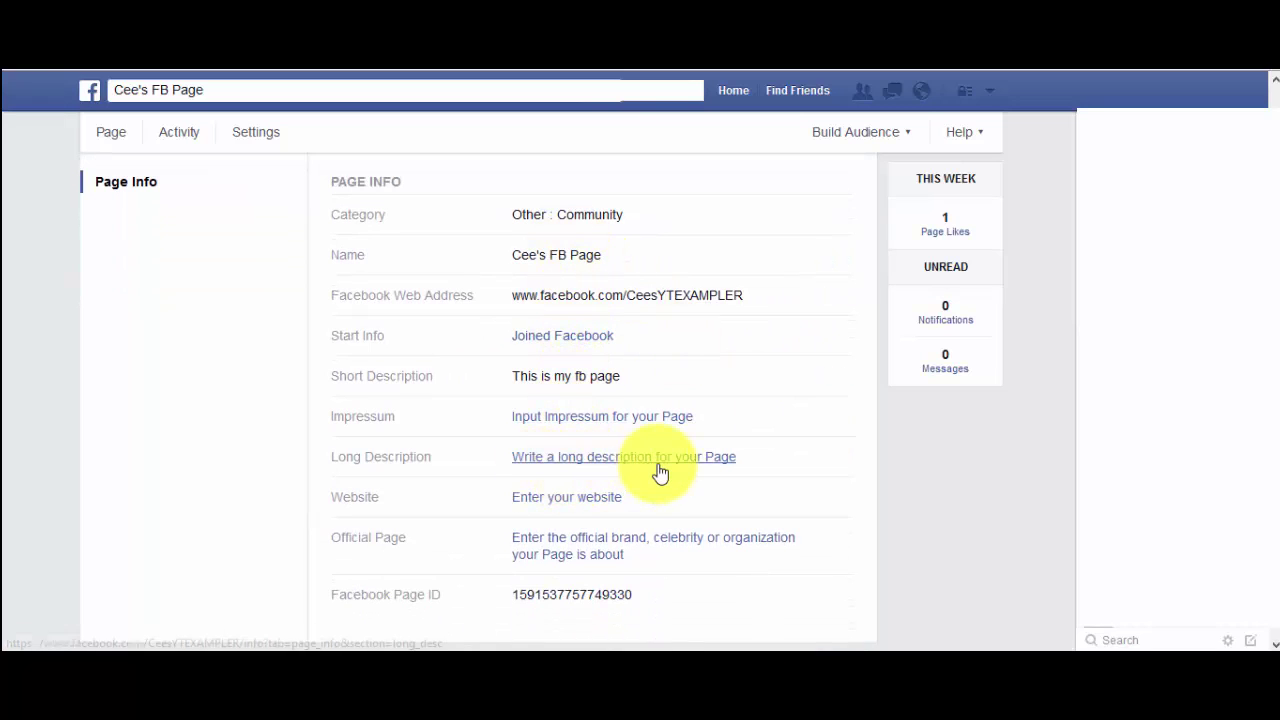
scroll(660, 490, down, 1)
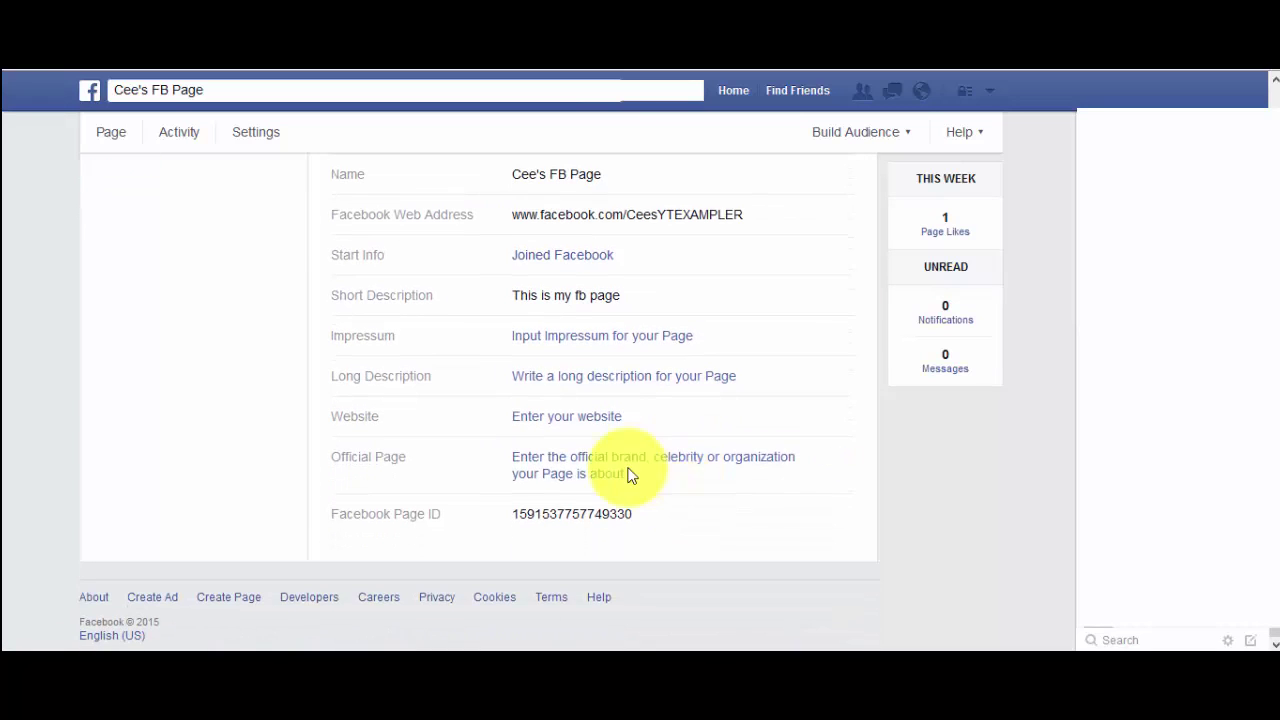
scroll(694, 478, up, 3)
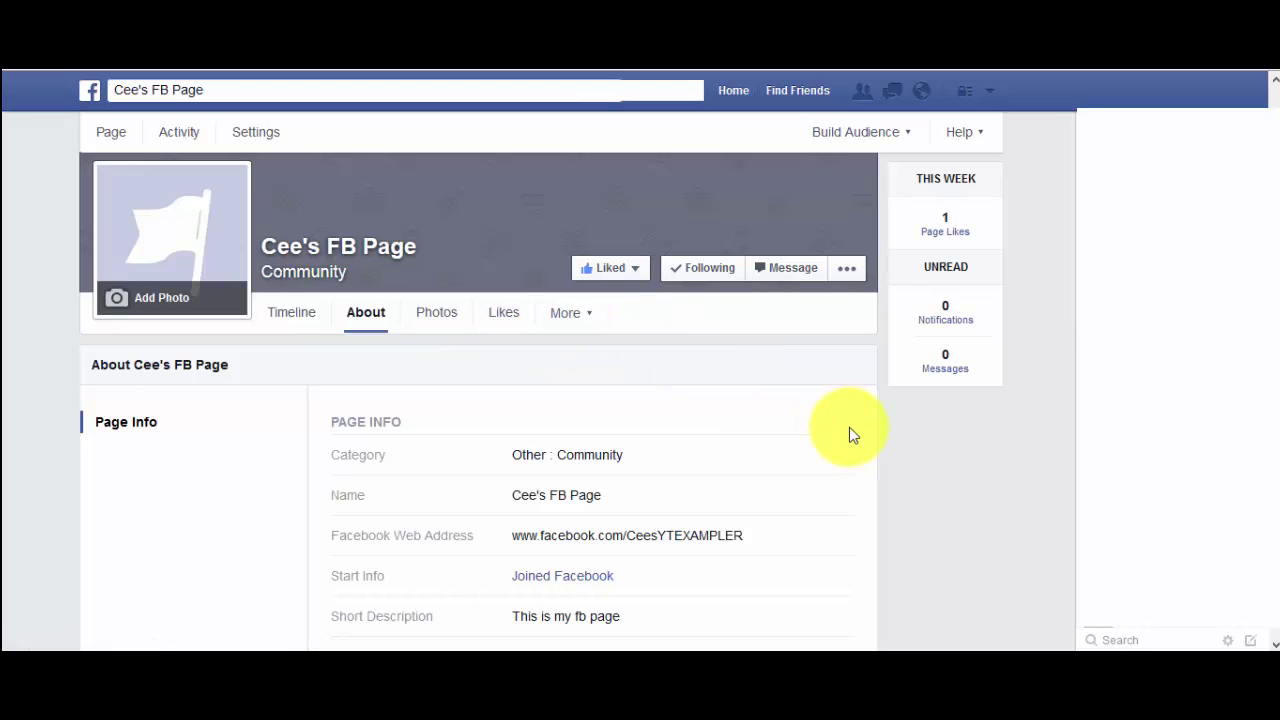
click(577, 318)
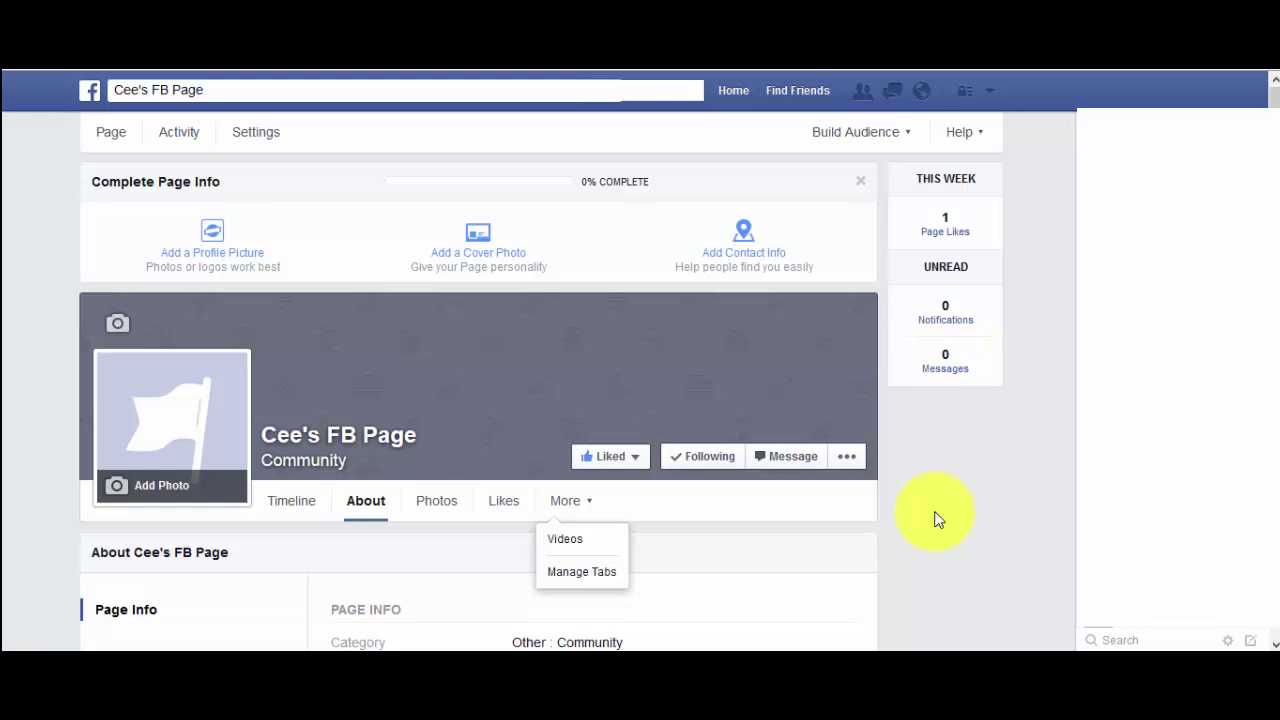
scroll(955, 493, down, 5)
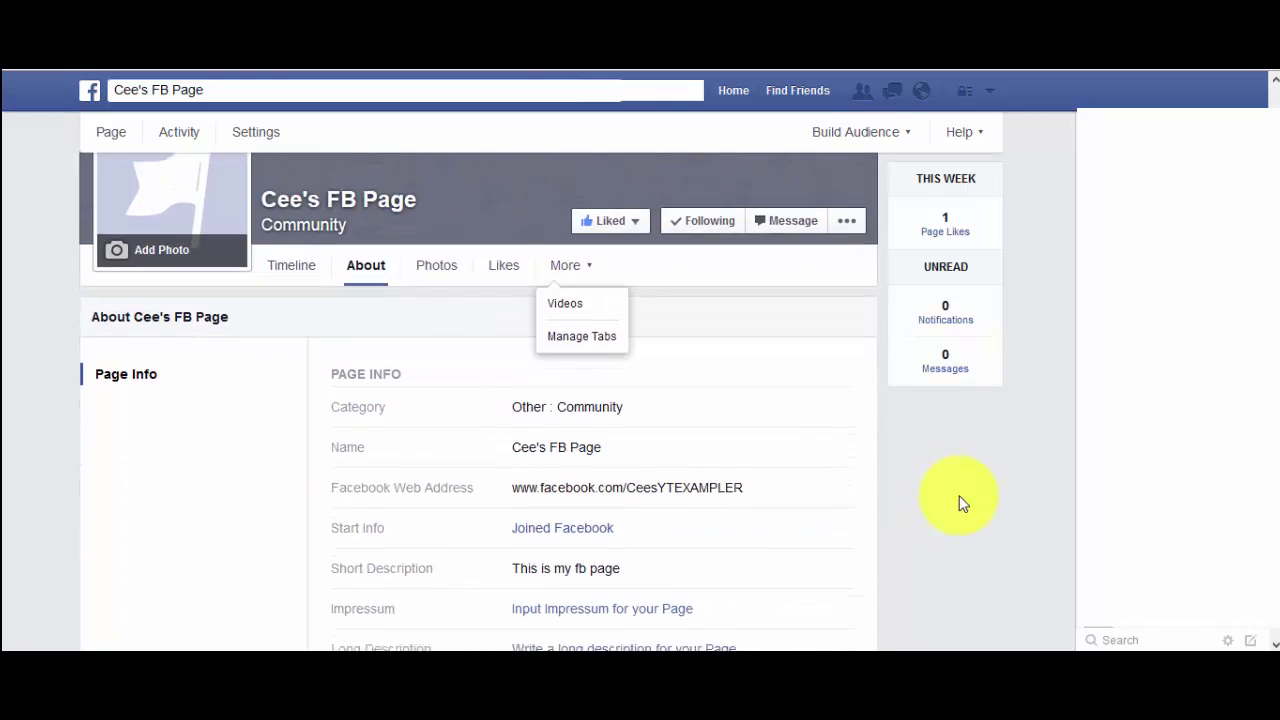
scroll(955, 494, up, 5)
Close the More menu and choose Manage Page from the account menu to list your Pages.
click(591, 356)
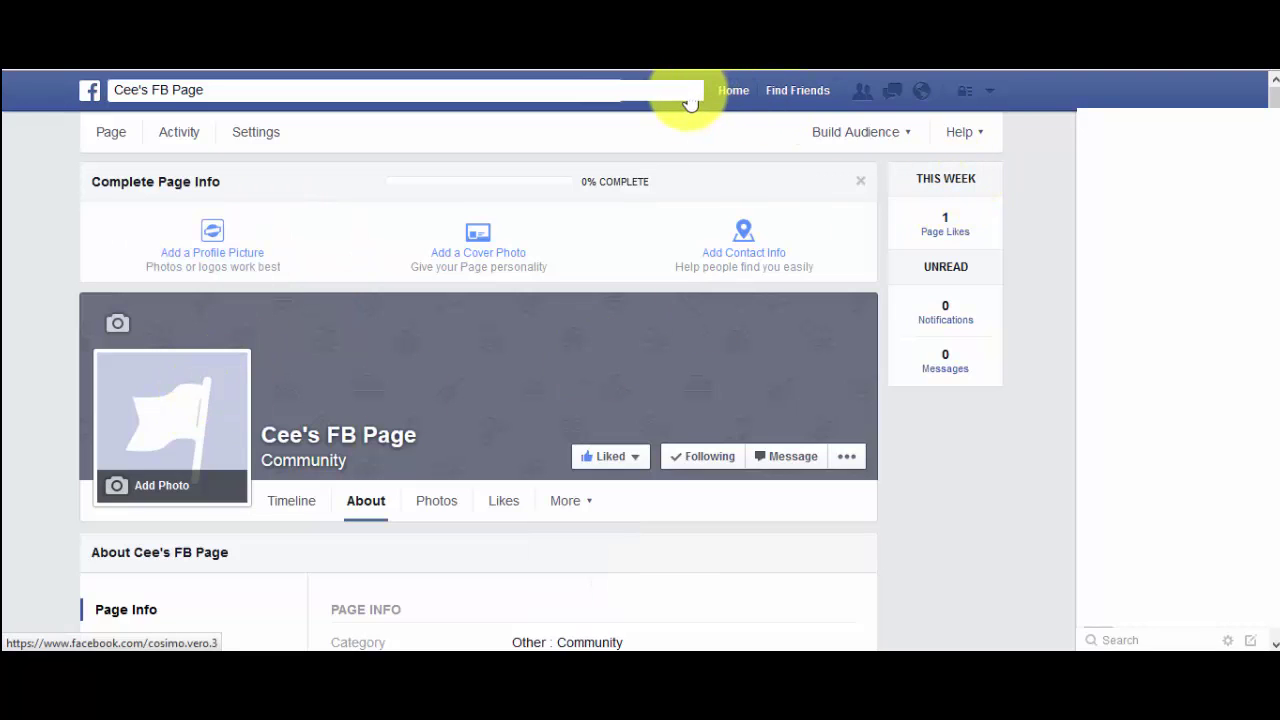
click(993, 96)
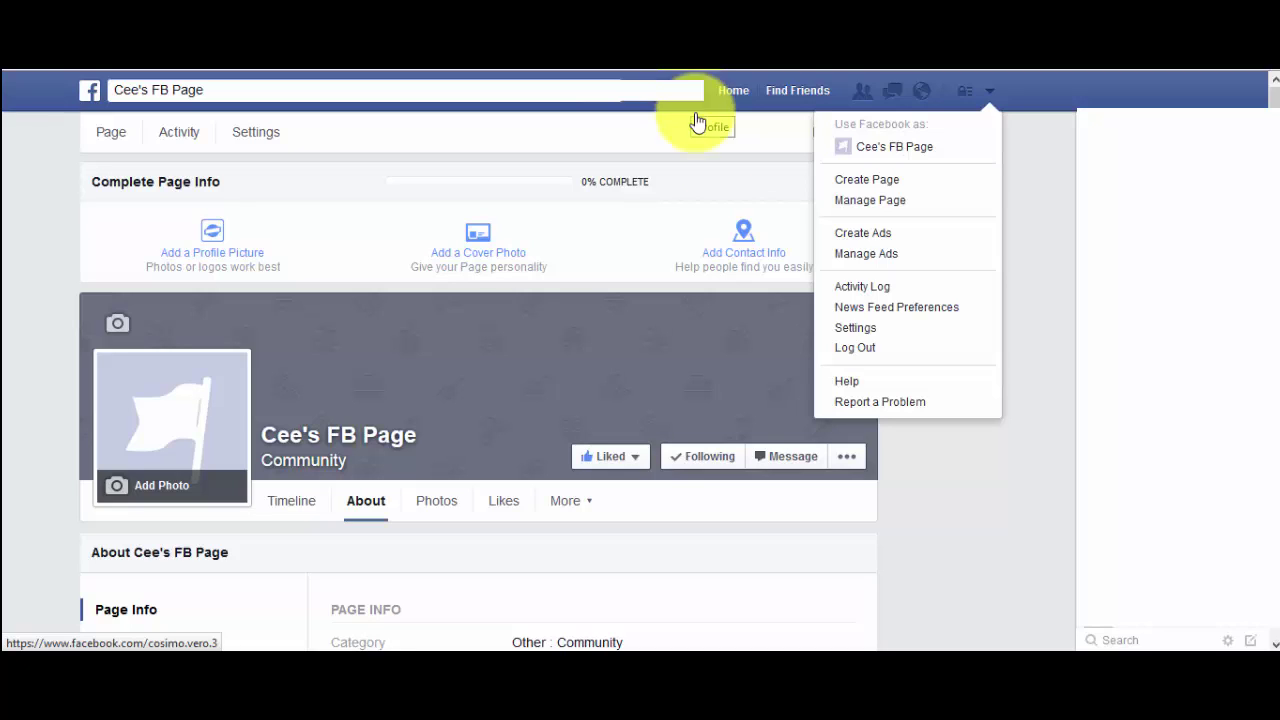
click(1000, 476)
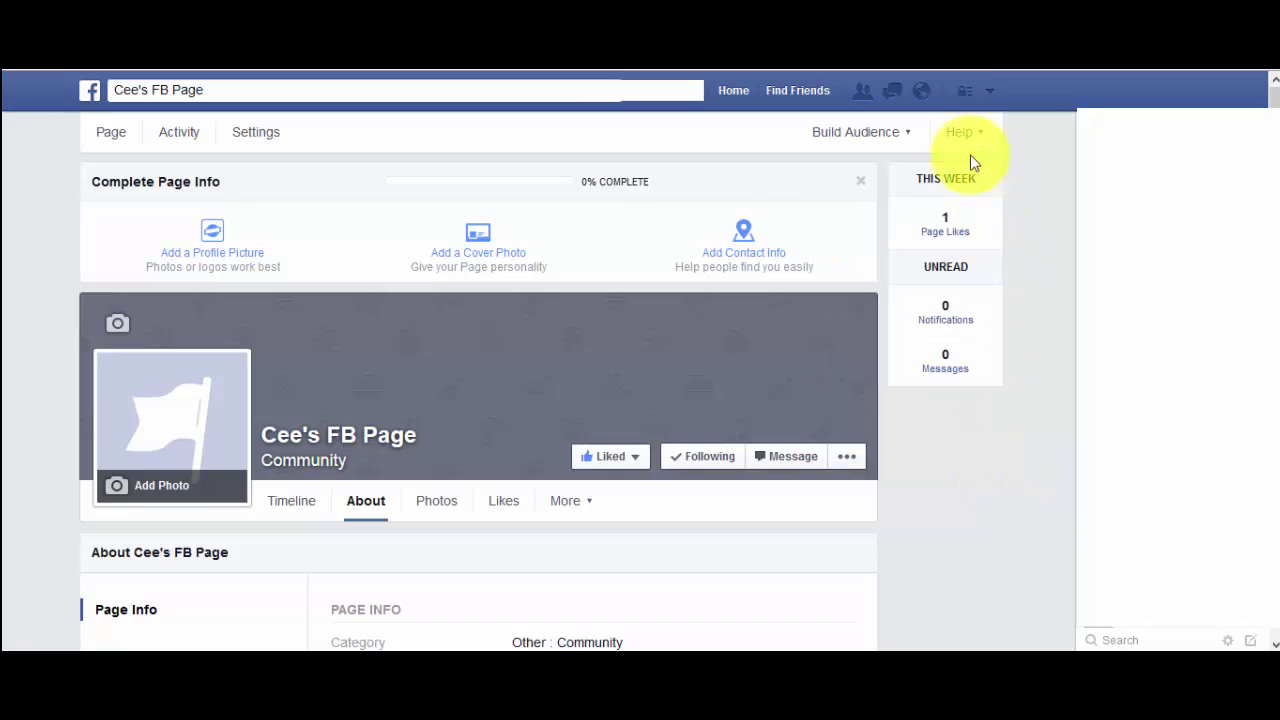
click(986, 96)
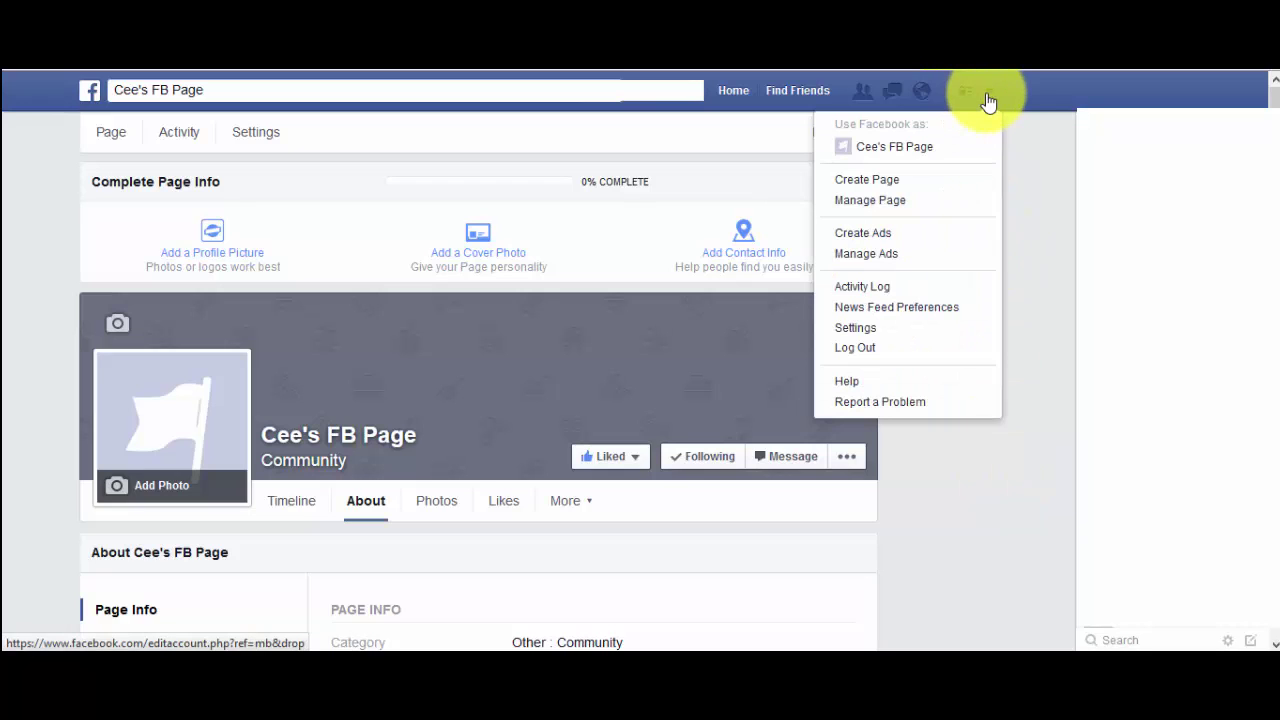
click(886, 200)
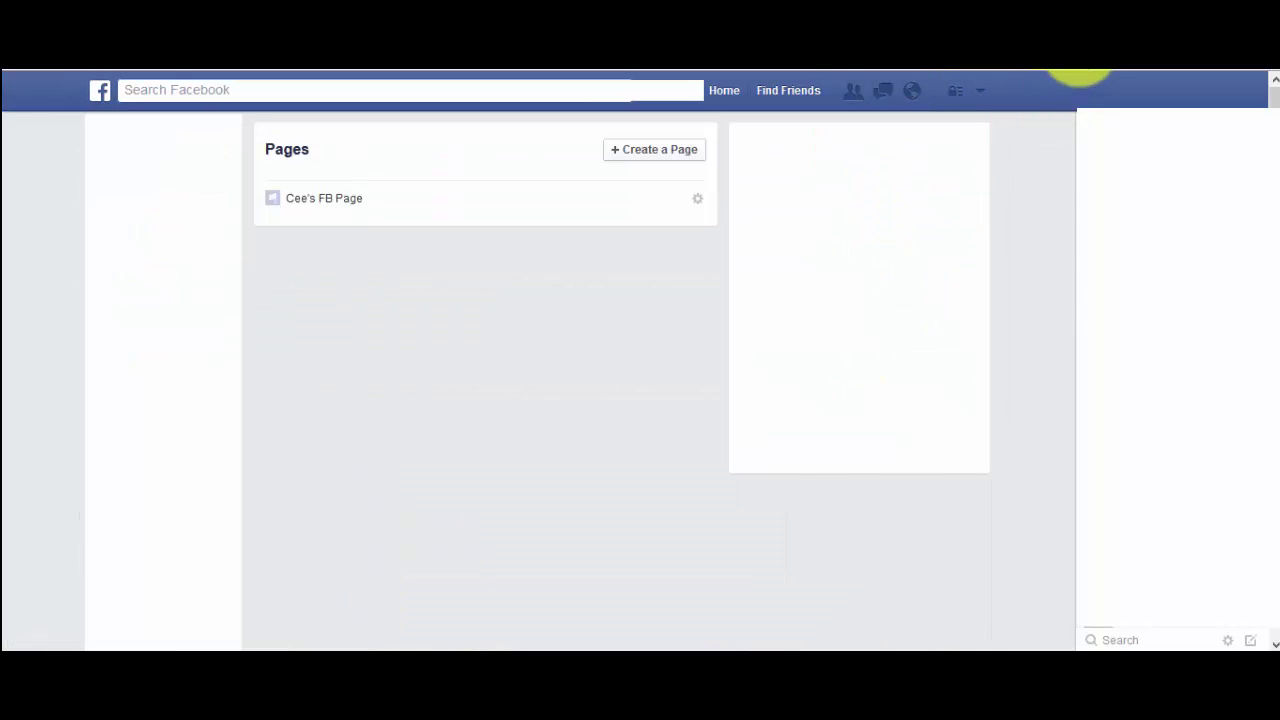